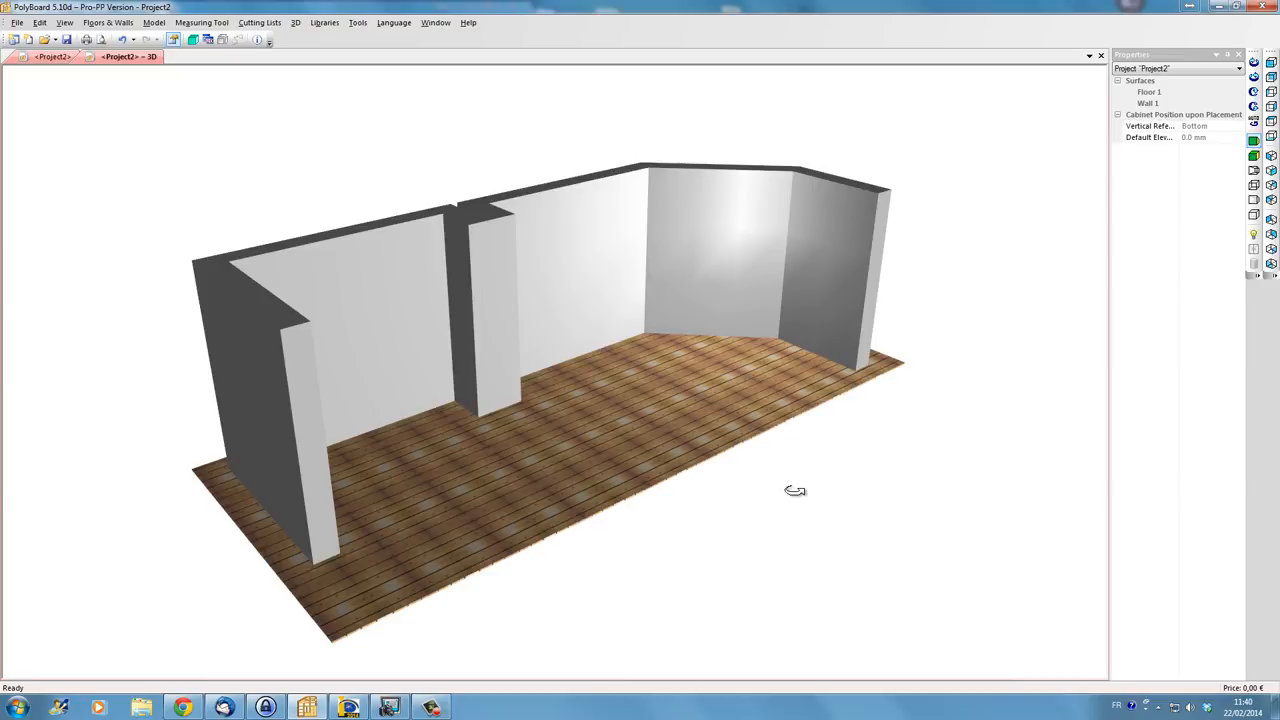
drag(618, 422, 523, 431)
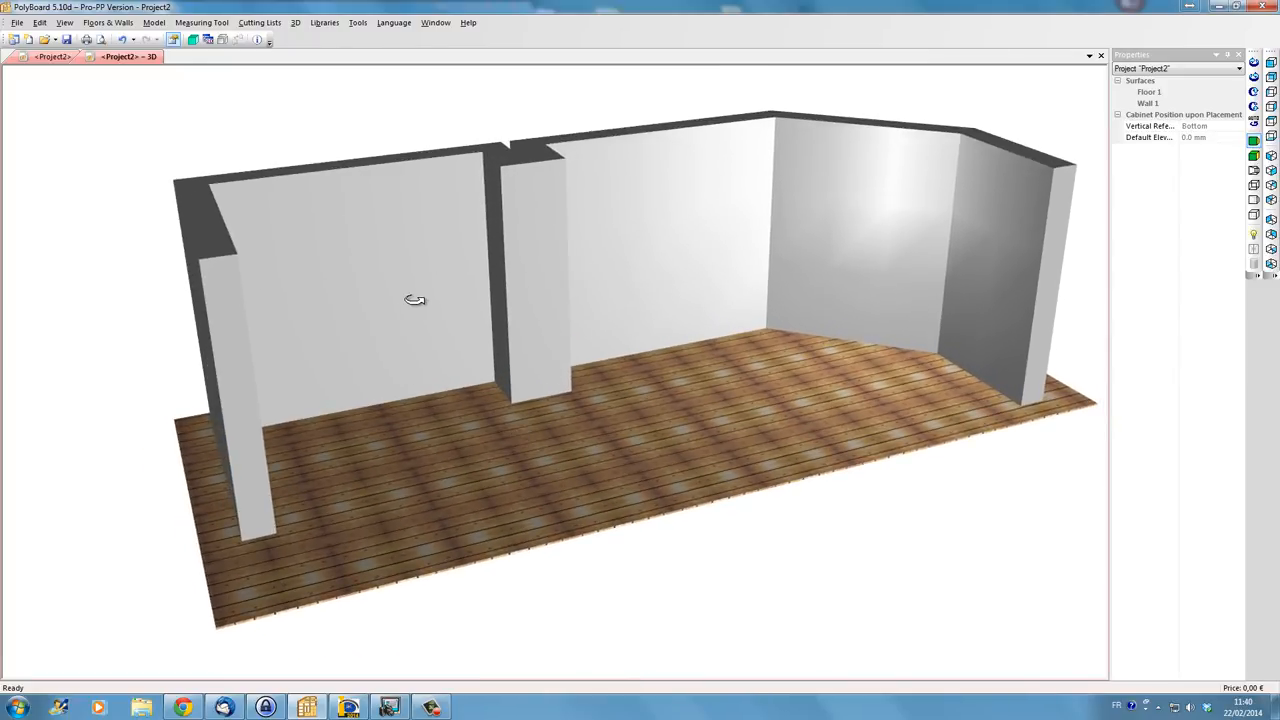
drag(618, 371, 634, 450)
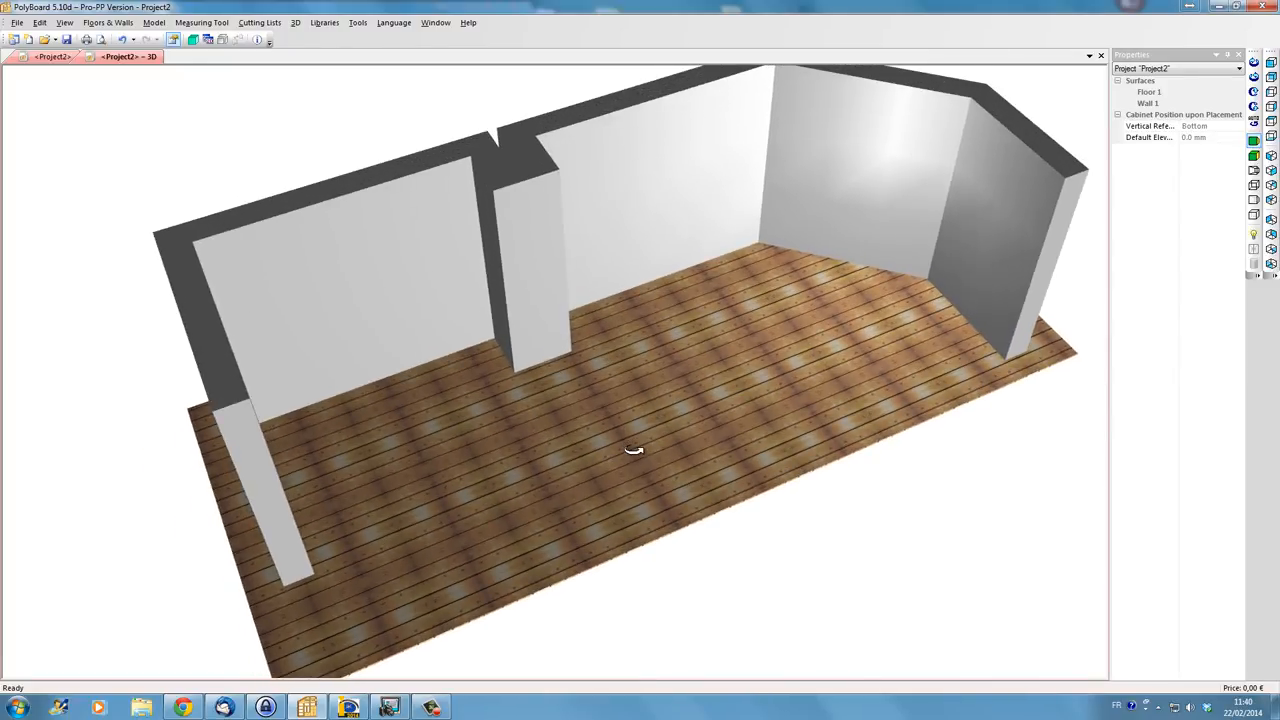
drag(634, 450, 588, 372)
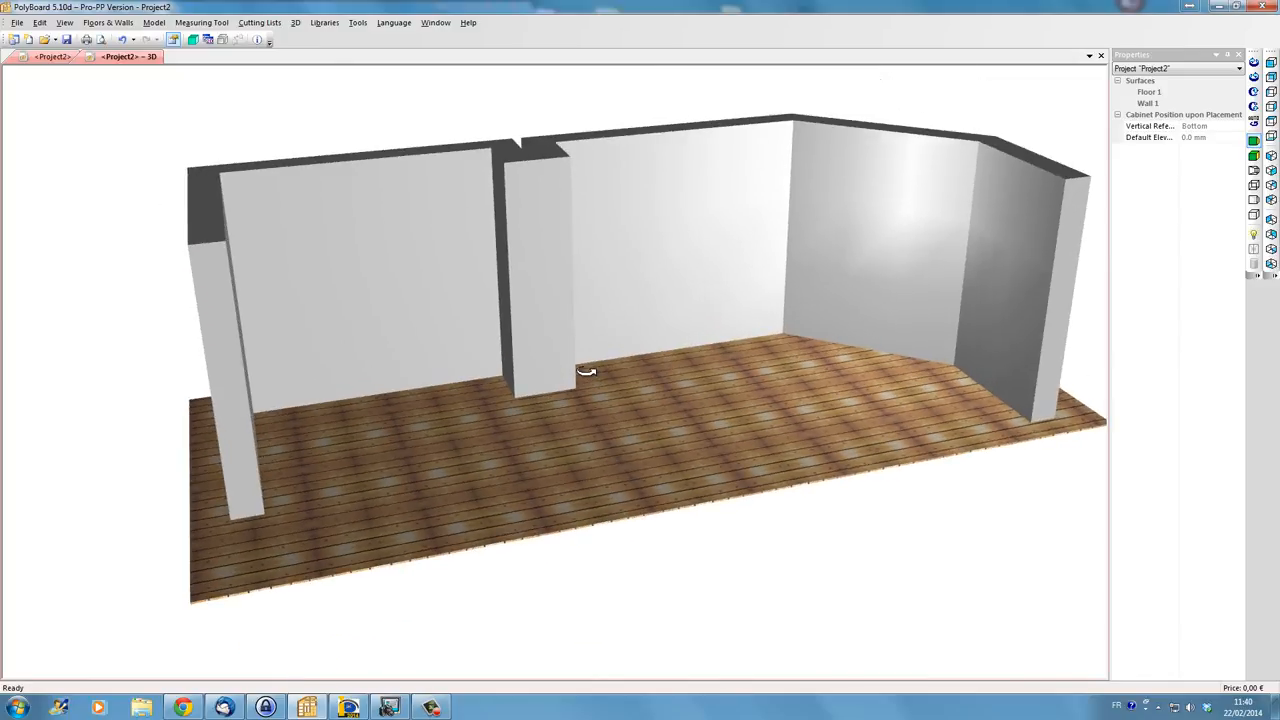
- Show the room's plan beside the progeCAD drawing and examine the dimensions around the first window
click(50, 57)
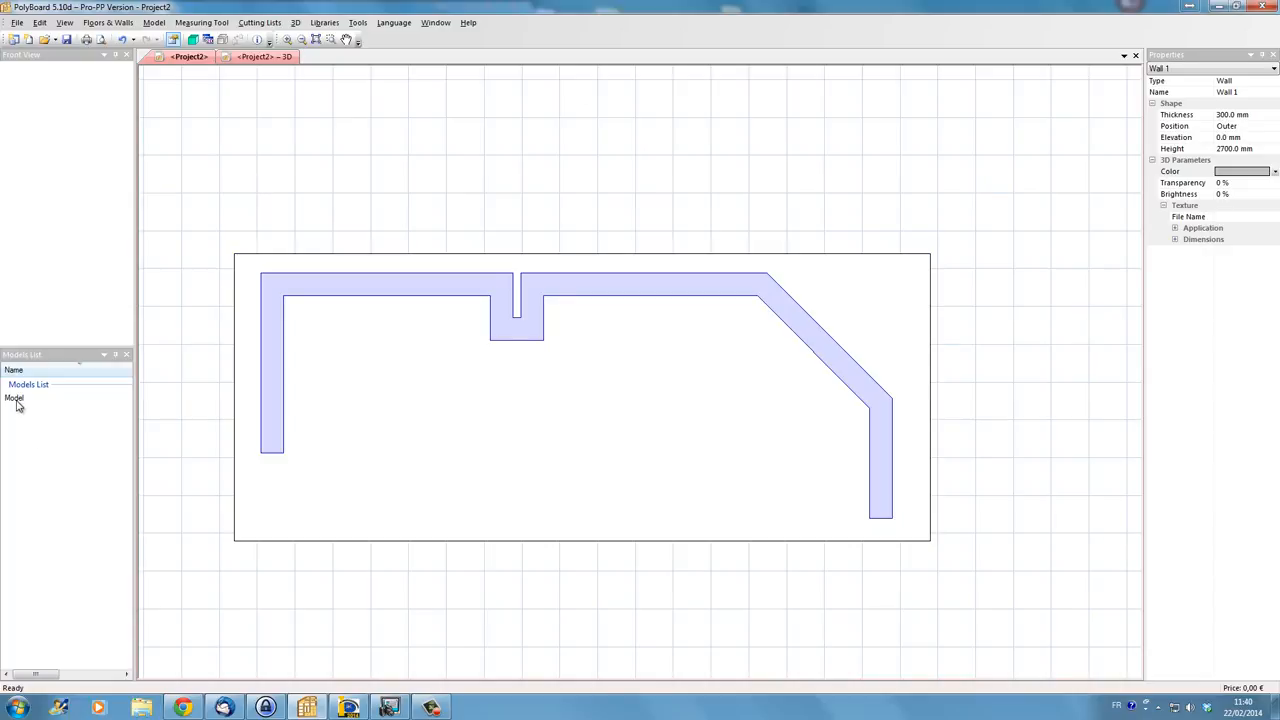
click(1237, 7)
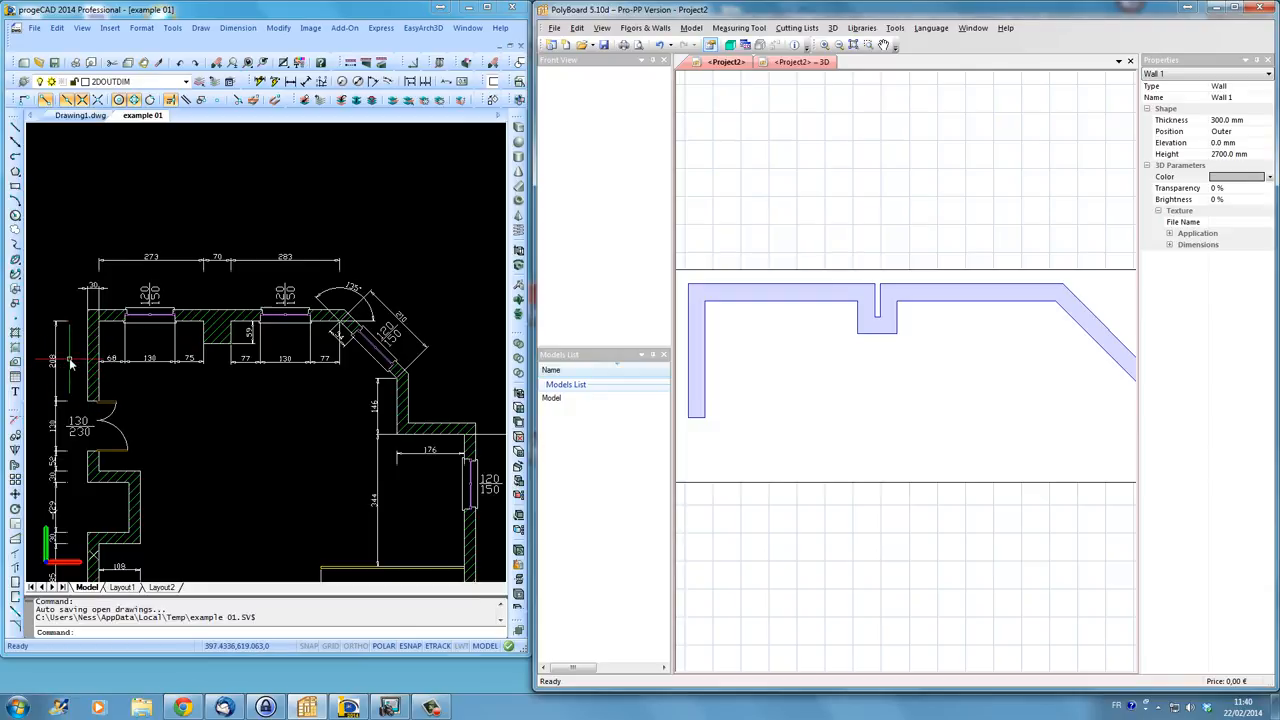
scroll(119, 323, up, 4)
middle_drag(119, 323, 214, 331)
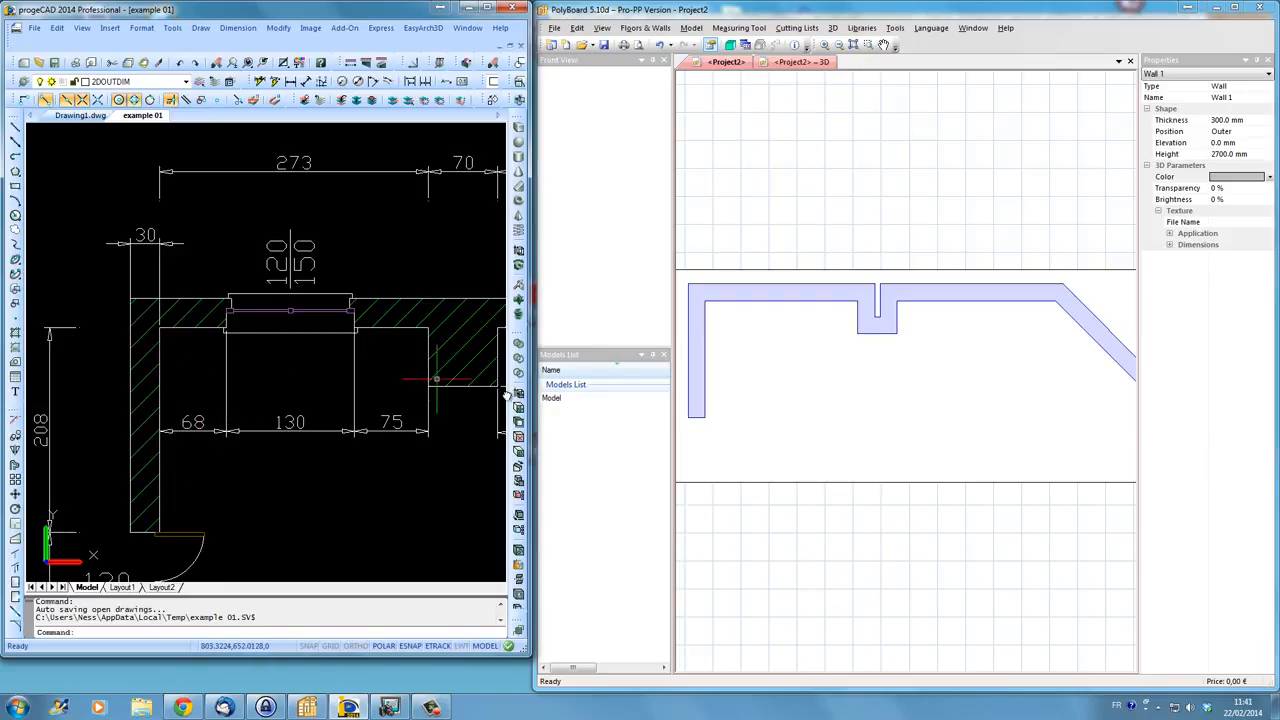
- Place a 680 mm wide Model cabinet in the inner corner between the short end wall and the back wall
click(588, 458)
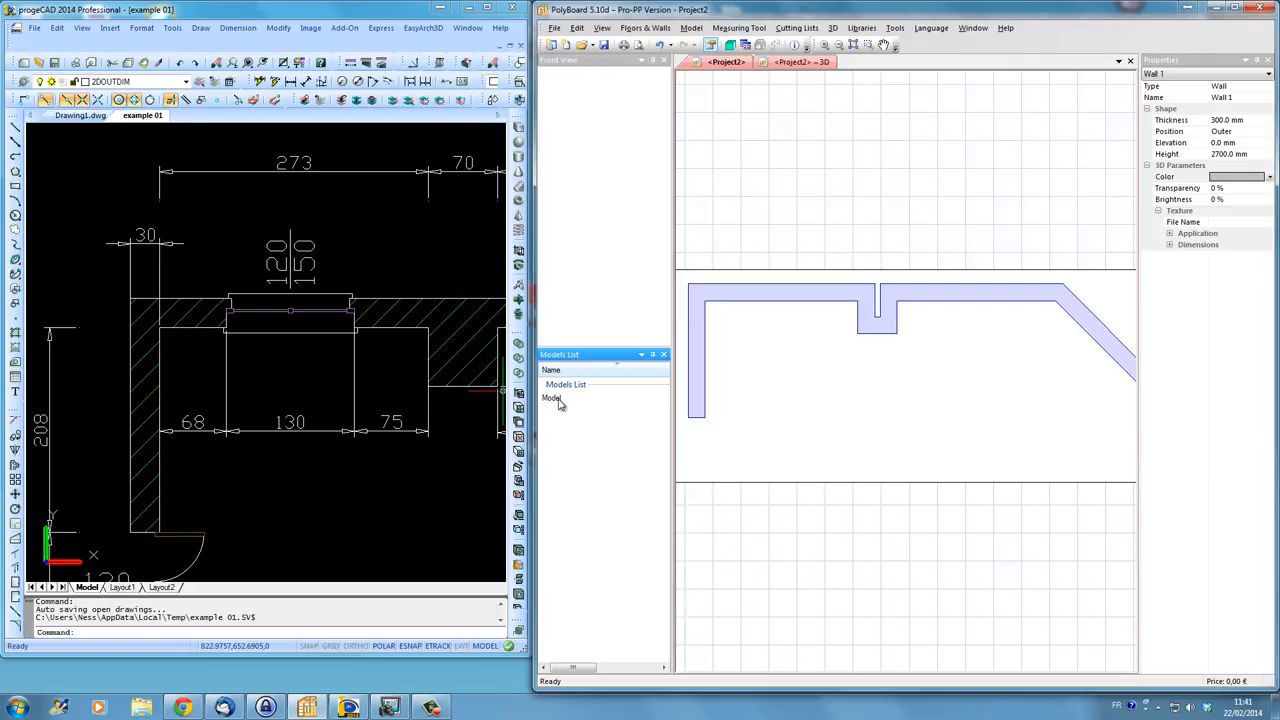
drag(560, 400, 778, 398)
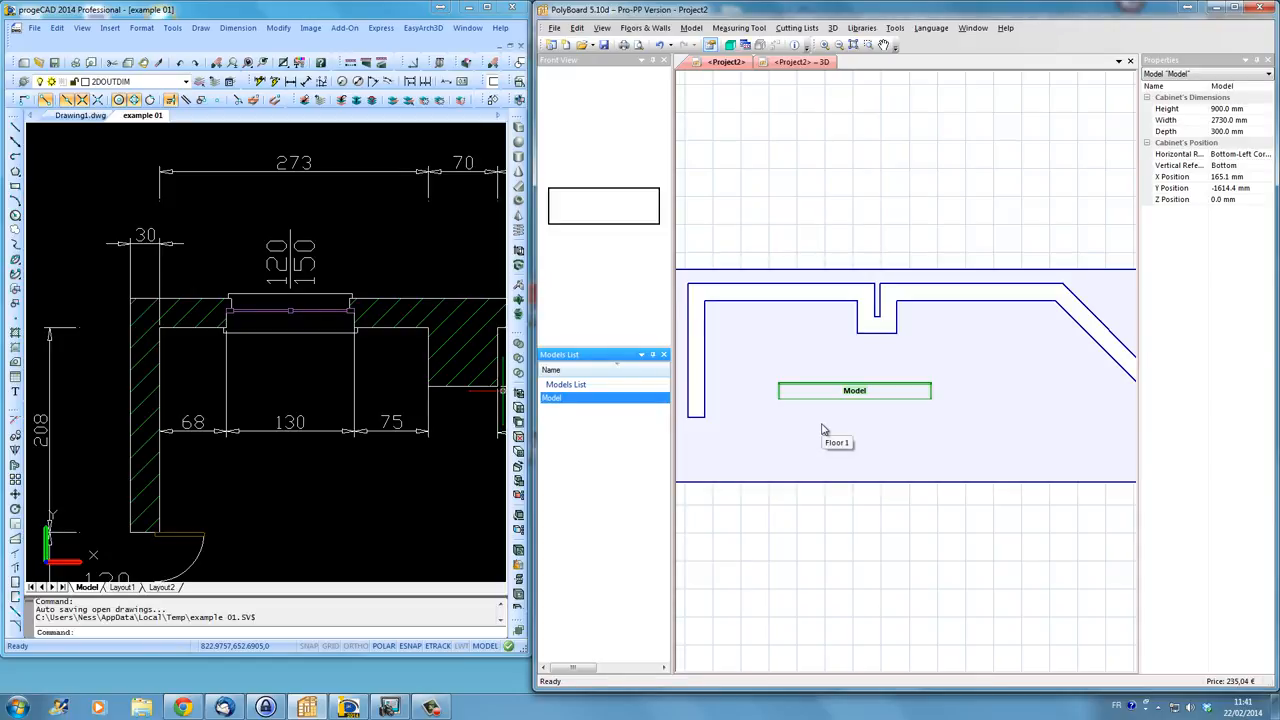
click(1252, 120)
drag(1270, 118, 1202, 122)
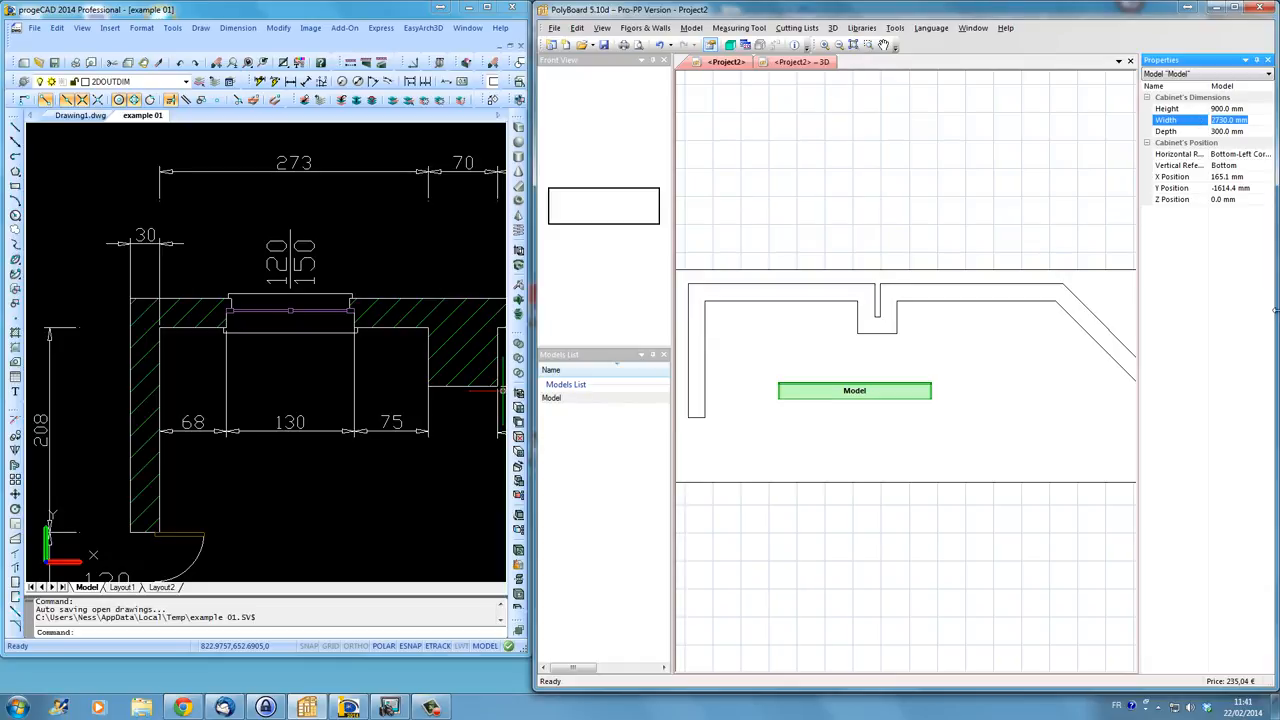
text(680)
key(Return)
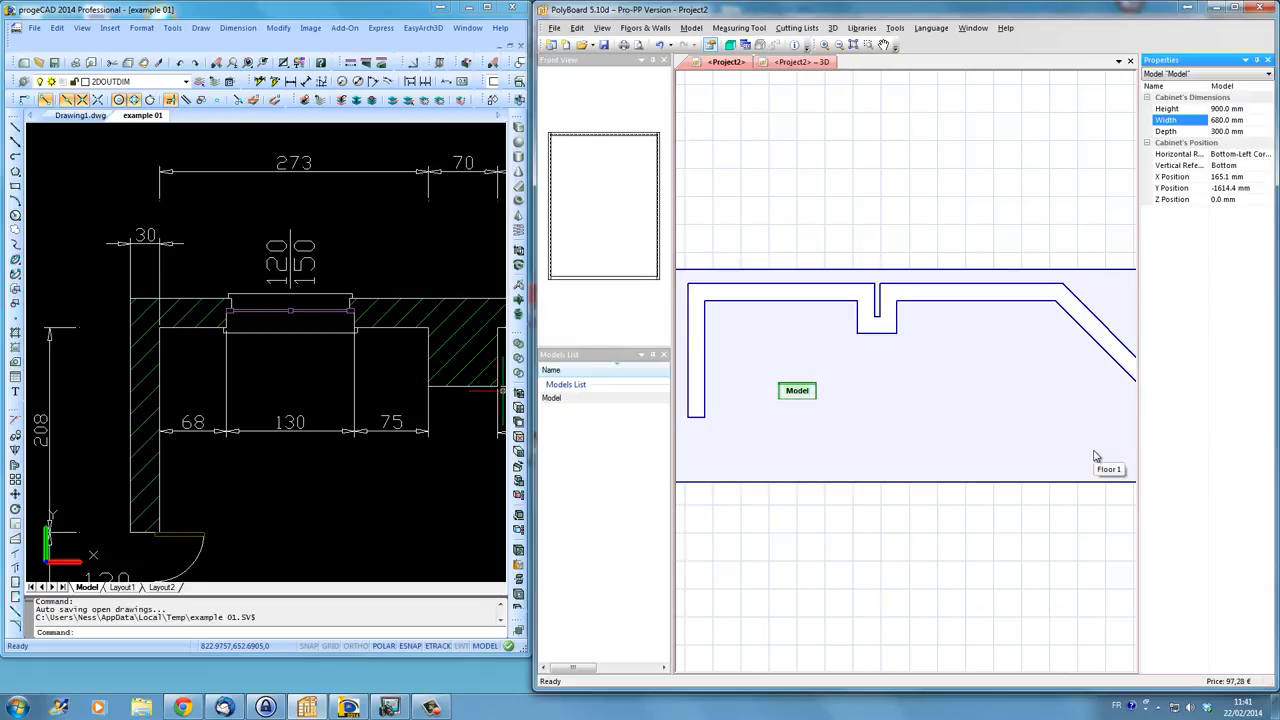
drag(801, 398, 728, 320)
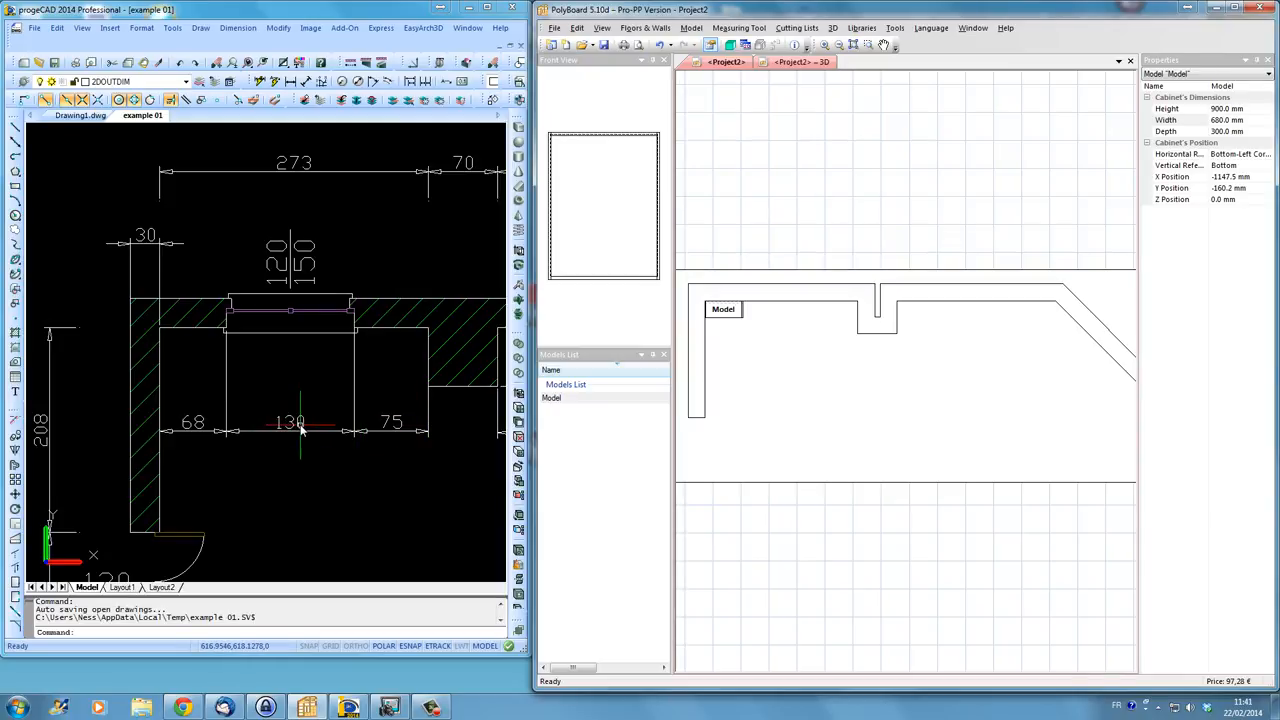
- Add a second Model cabinet to the plan with a width of 1300 mm, saving the change as new model Model[1]
click(561, 399)
drag(586, 402, 806, 405)
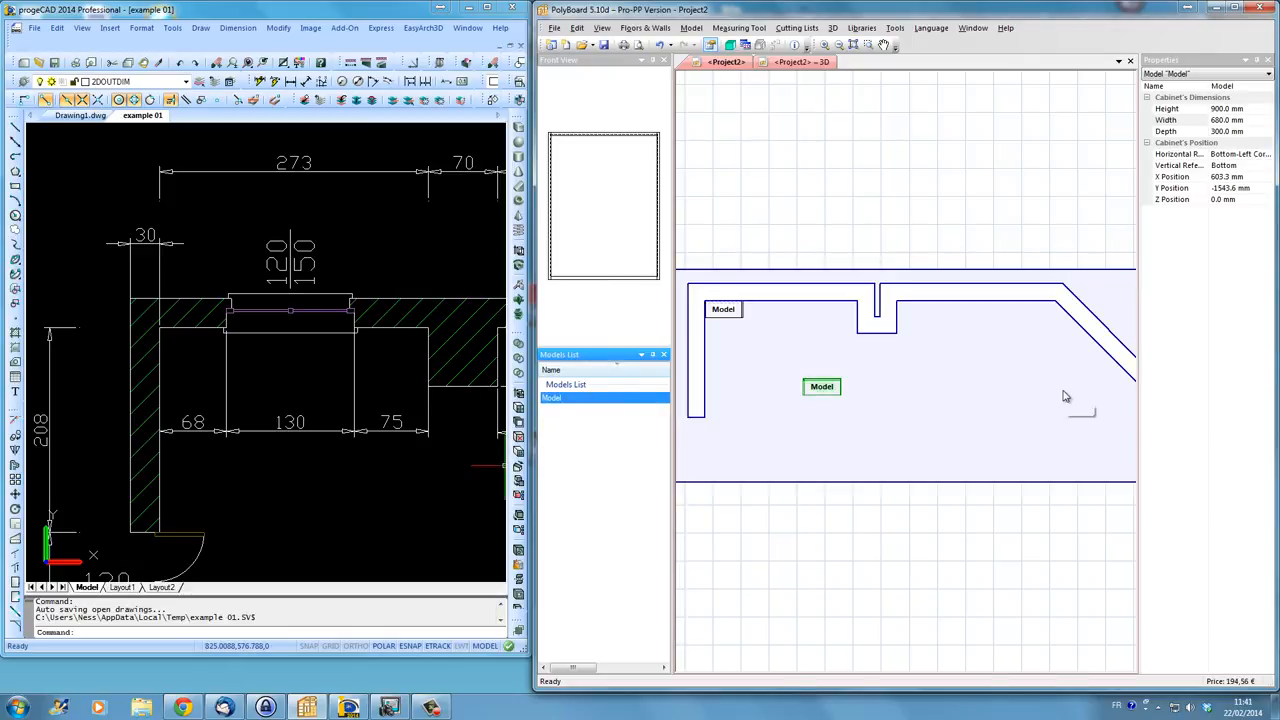
click(1228, 119)
double_click(1228, 119)
text(1300)
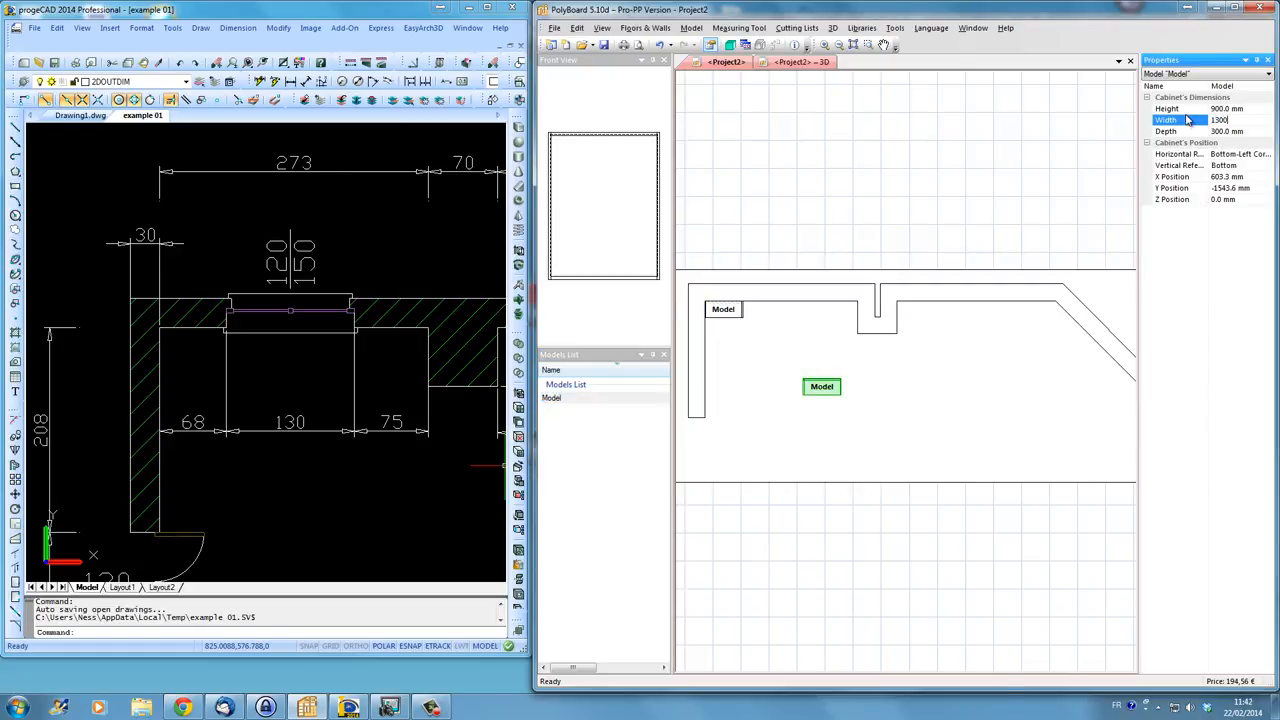
key(Return)
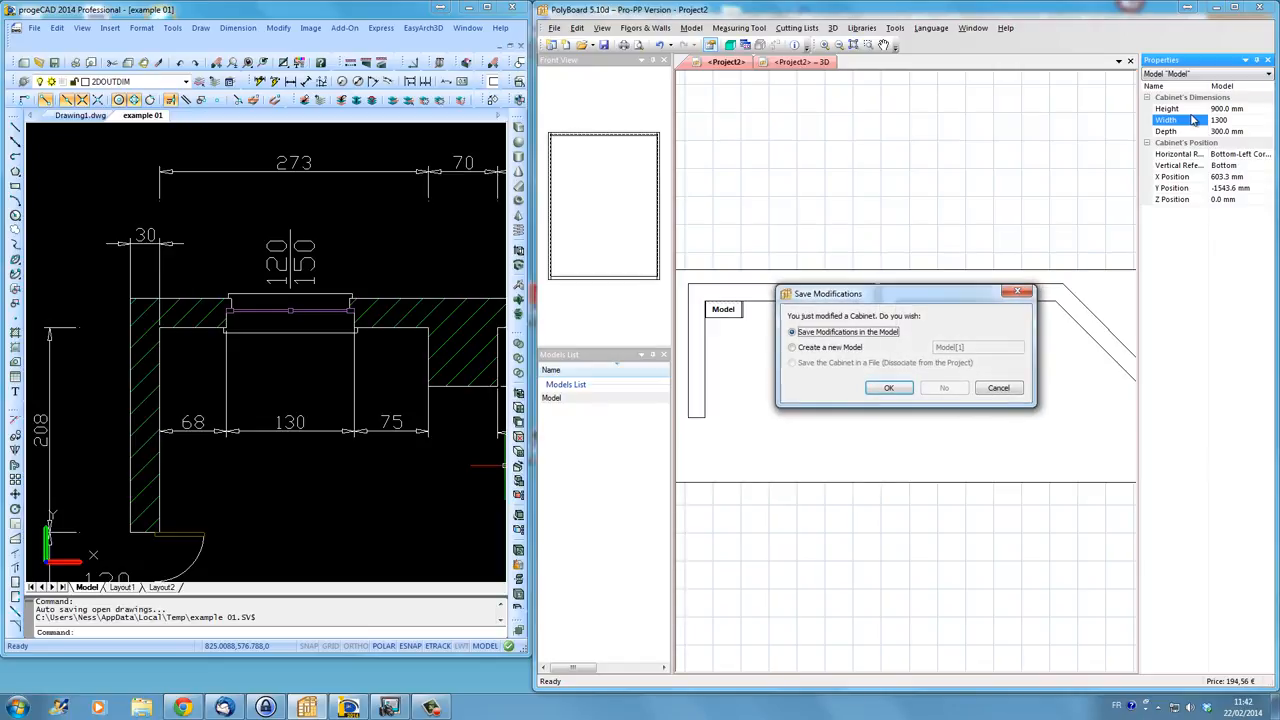
click(794, 347)
click(888, 387)
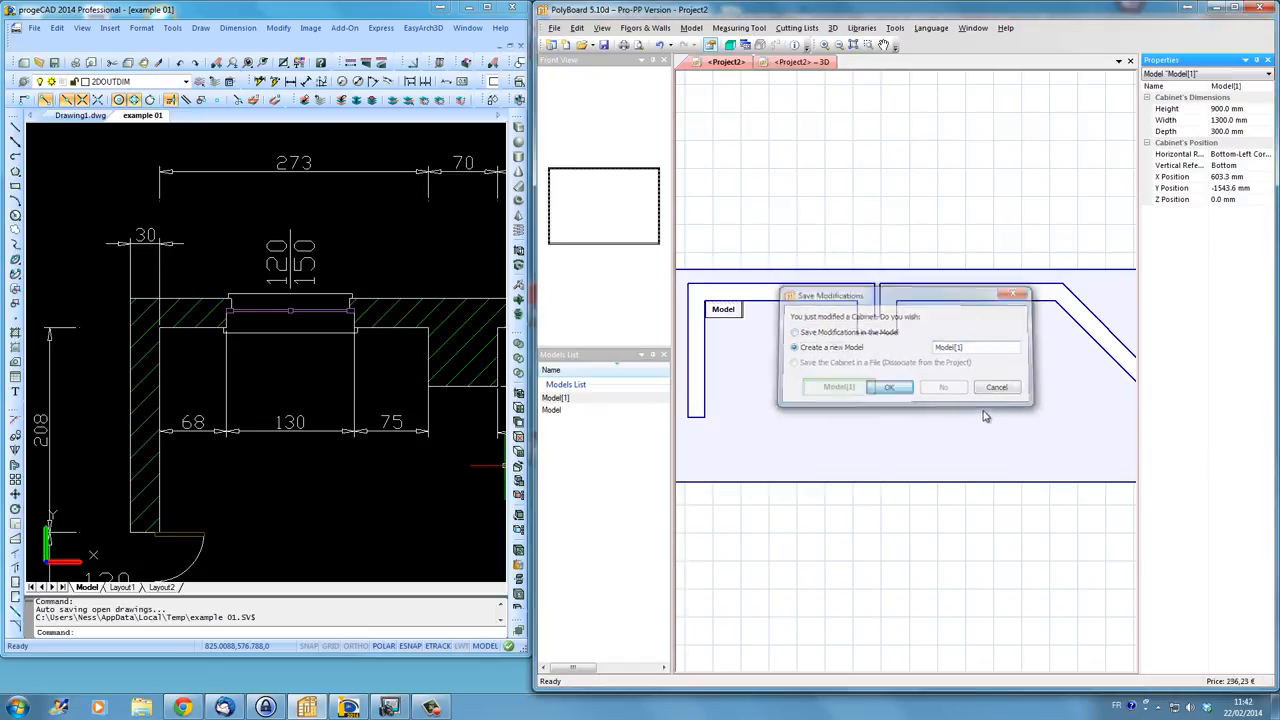
- Move the 1300 mm cabinet against the back wall, directly beside the corner cabinet
drag(807, 387, 751, 311)
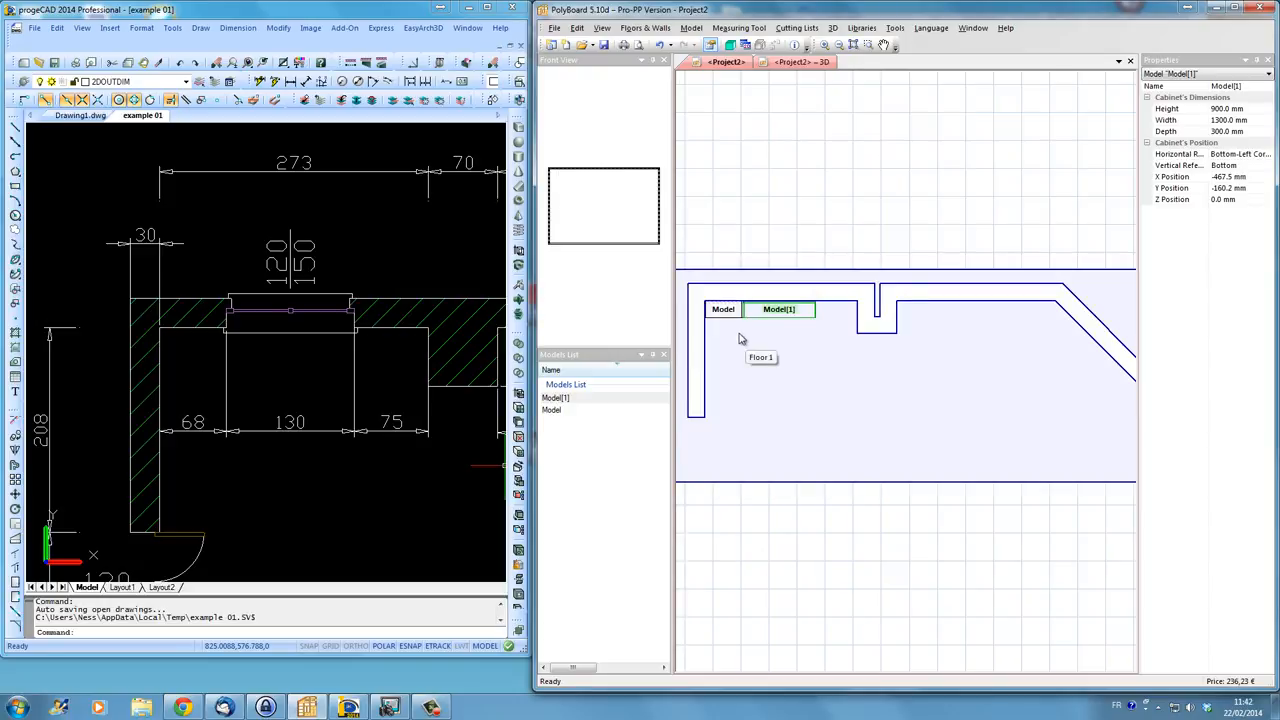
scroll(740, 337, up, 2)
middle_drag(740, 337, 846, 396)
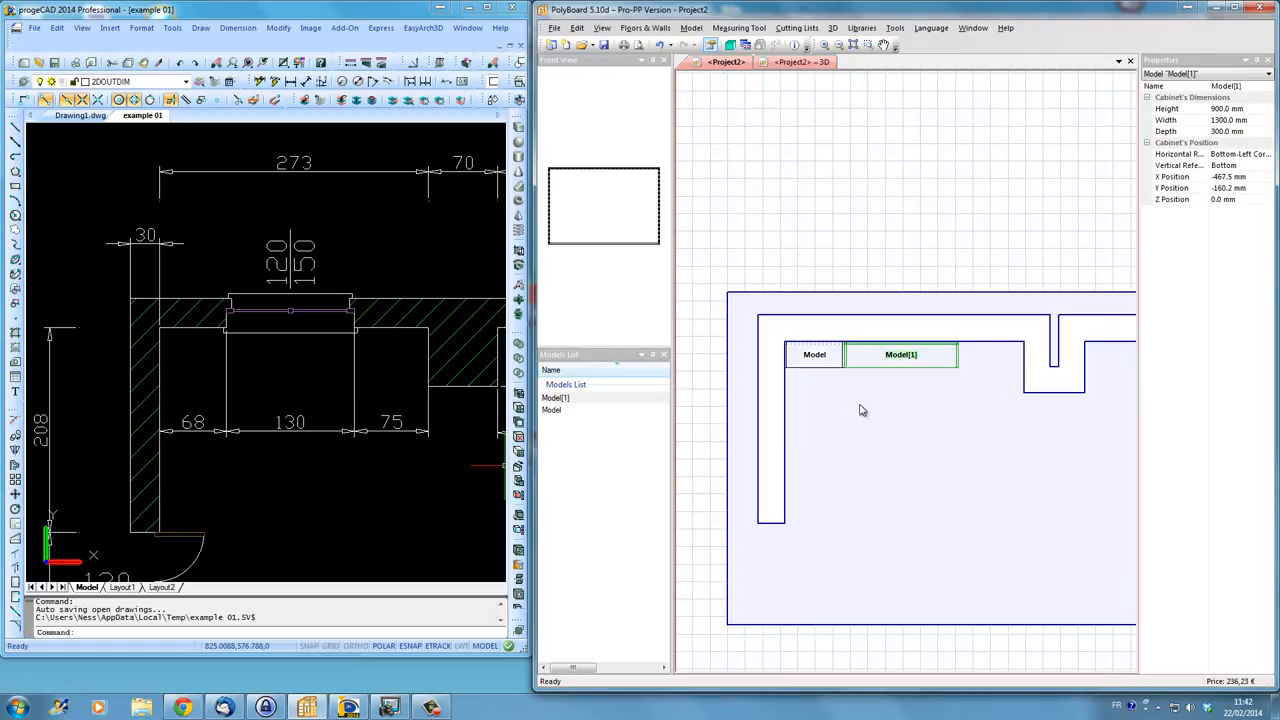
mouse_move(862, 410)
middle_down()
mouse_move(806, 463)
mouse_move(833, 462)
middle_up()
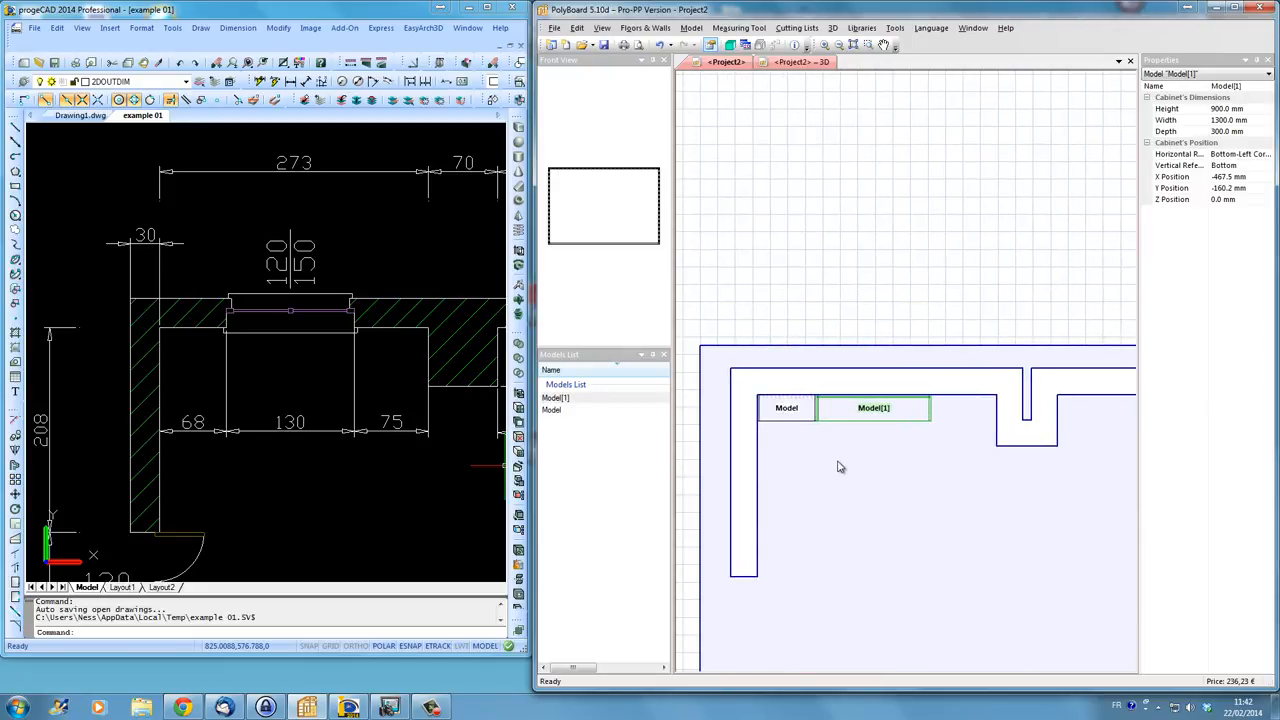
- Start a new wall in the enlarged plan and set its thickness to 300 mm
click(1238, 9)
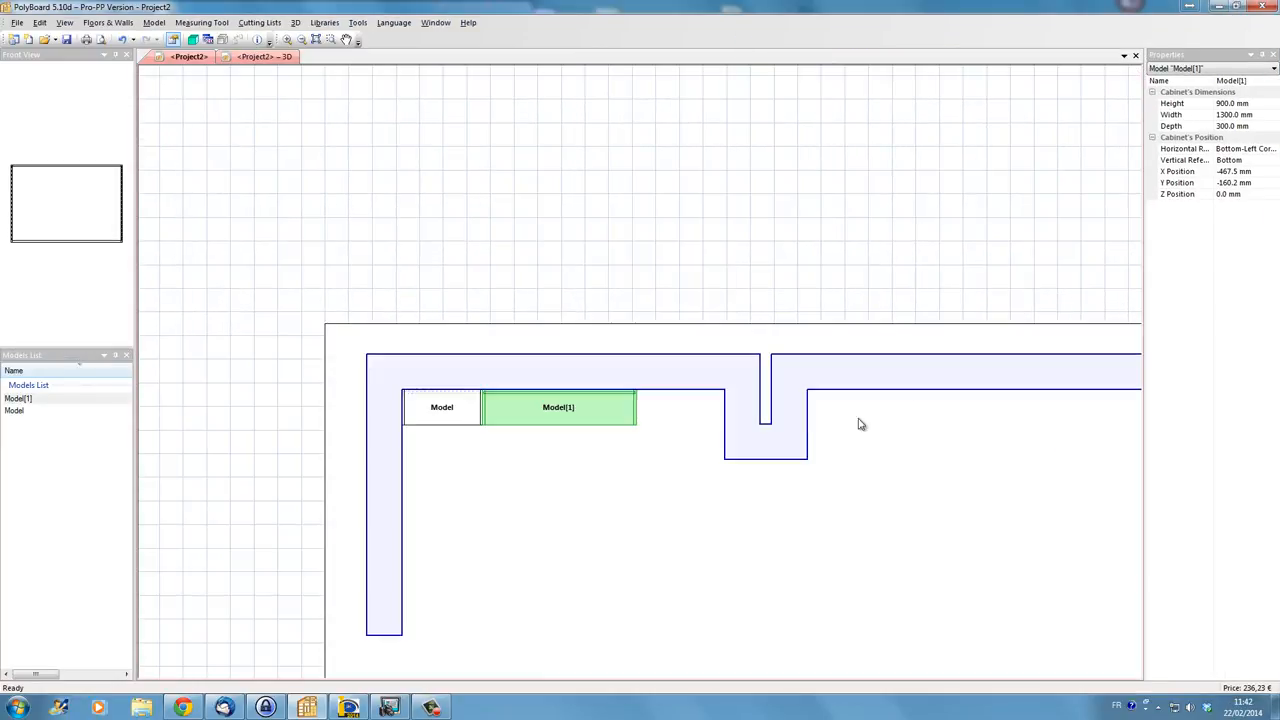
right_click(455, 181)
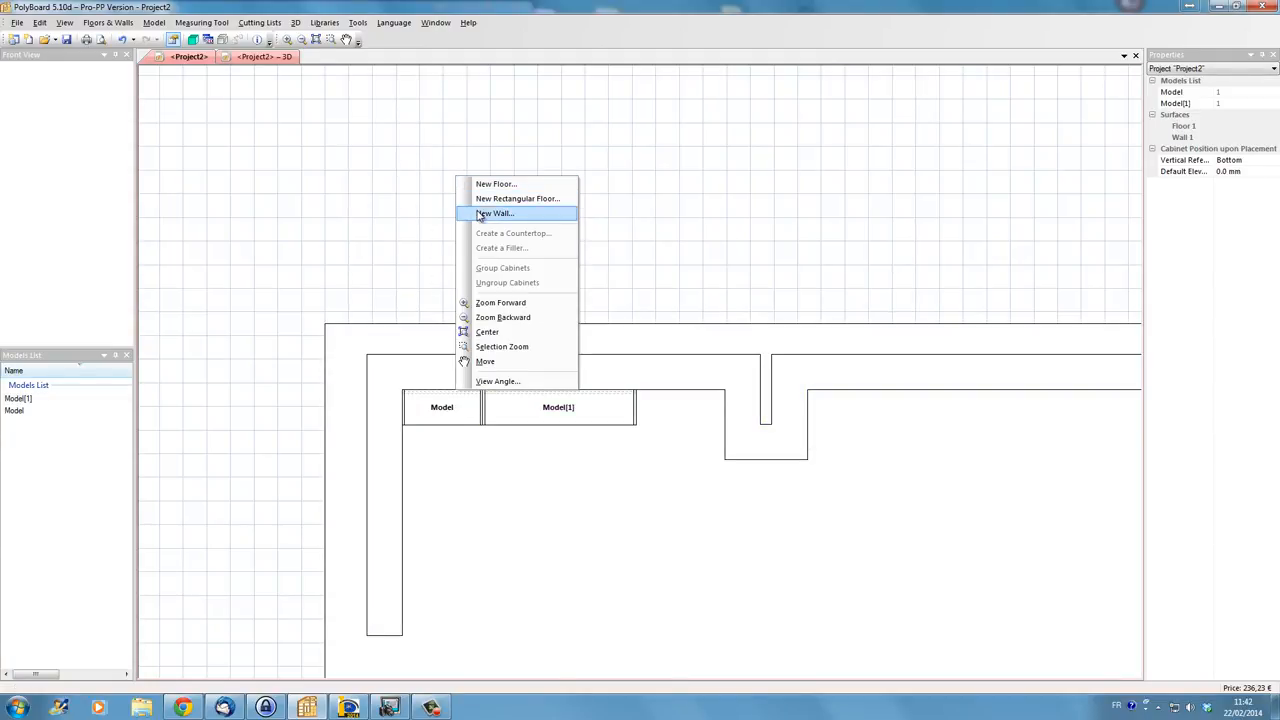
click(484, 213)
scroll(474, 360, up, 3)
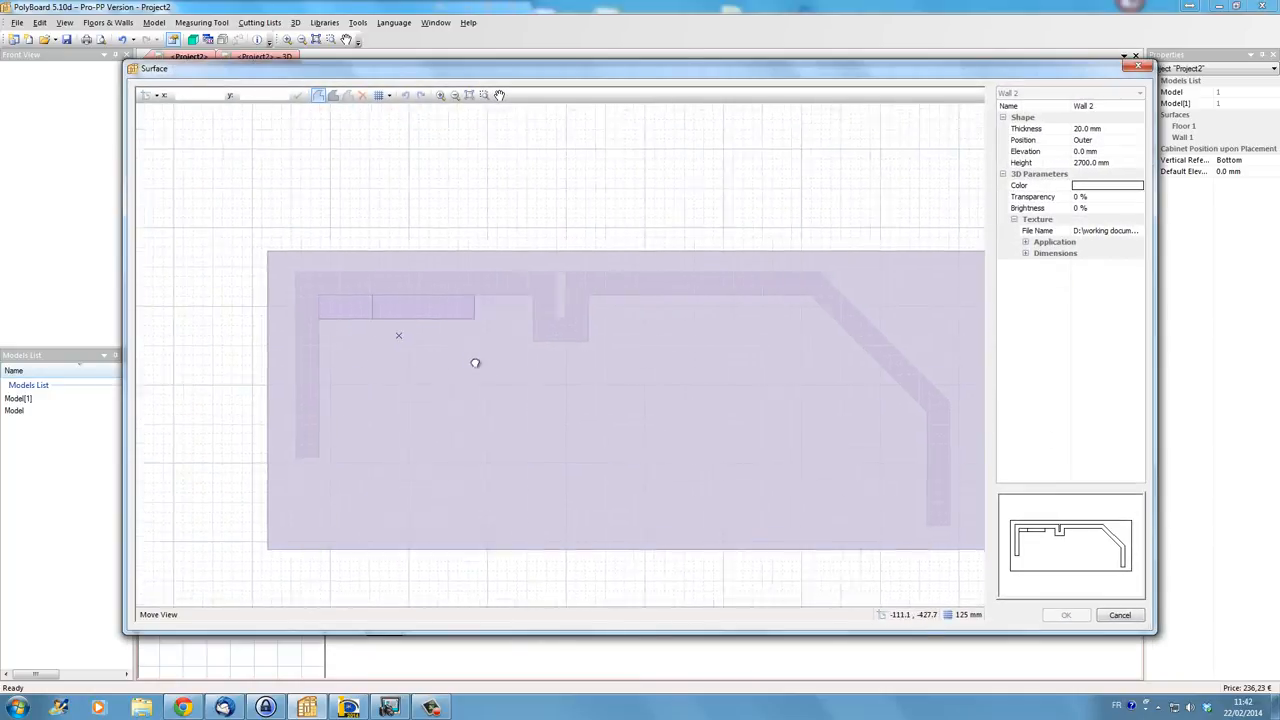
scroll(486, 364, up, 2)
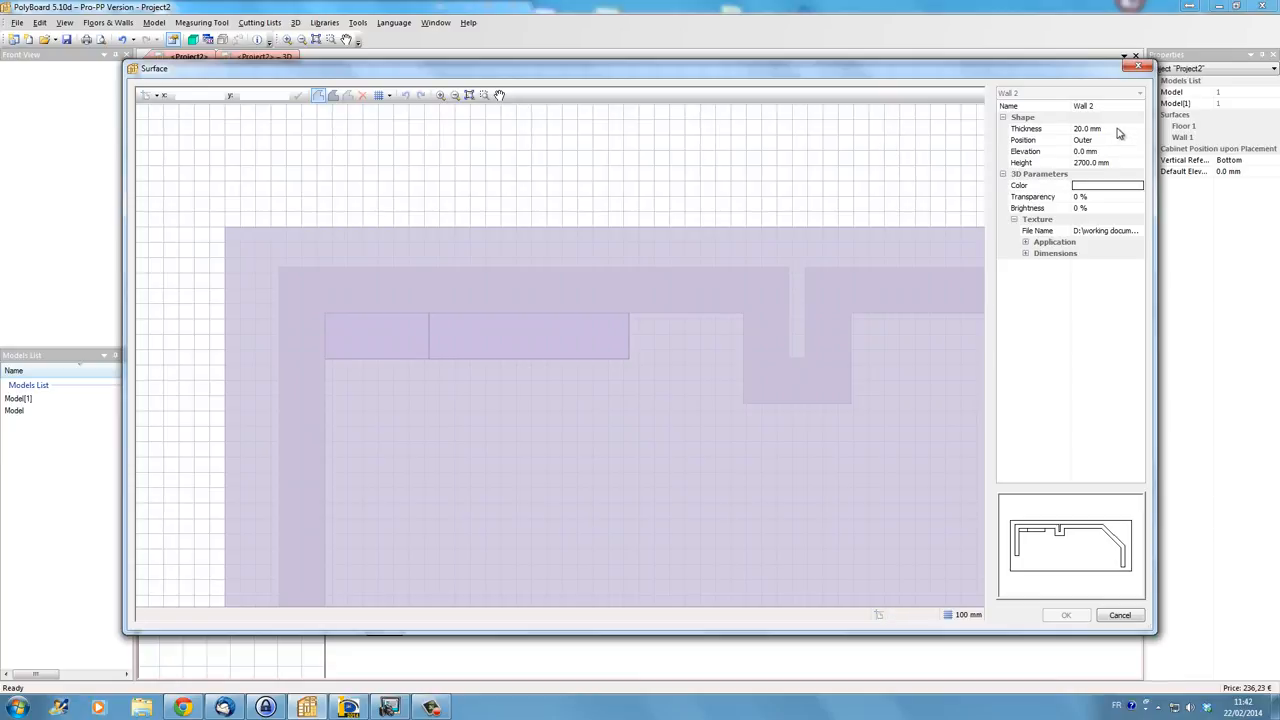
click(1077, 130)
text(300)
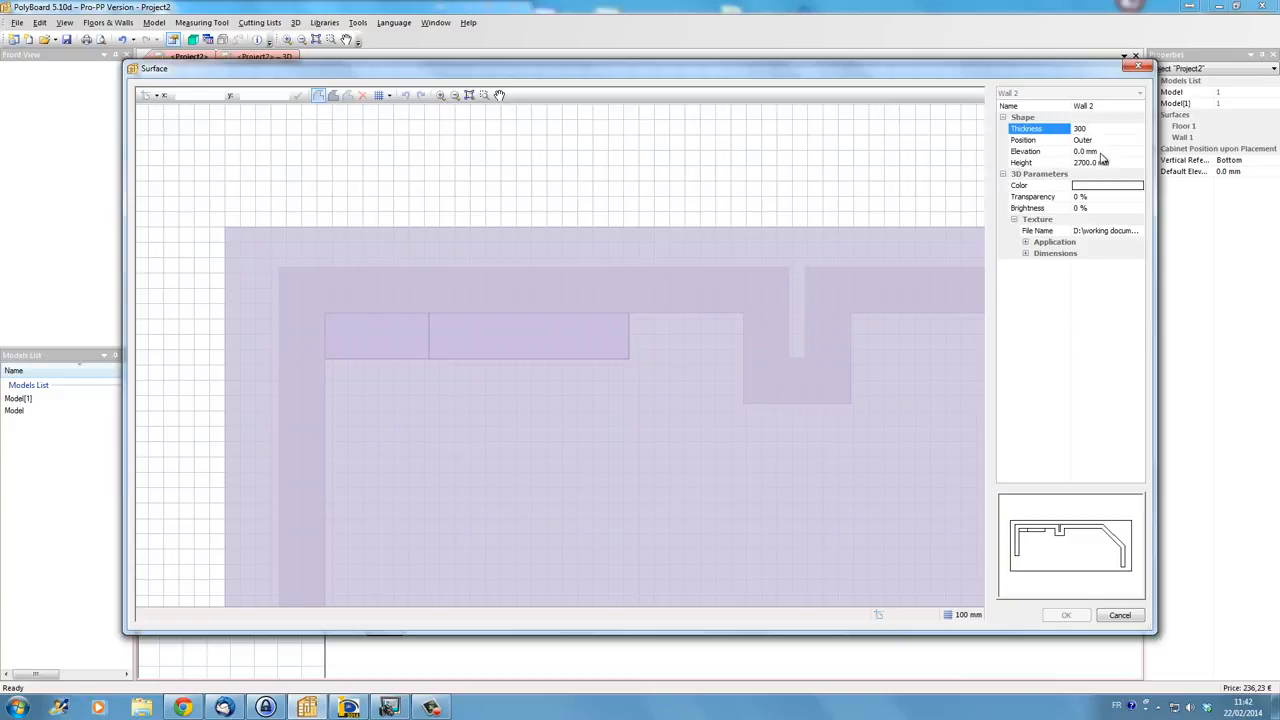
- Set the new wall's elevation to 1000 mm, height to 1200 mm and transparency to 100 %
click(1113, 151)
click(1082, 151)
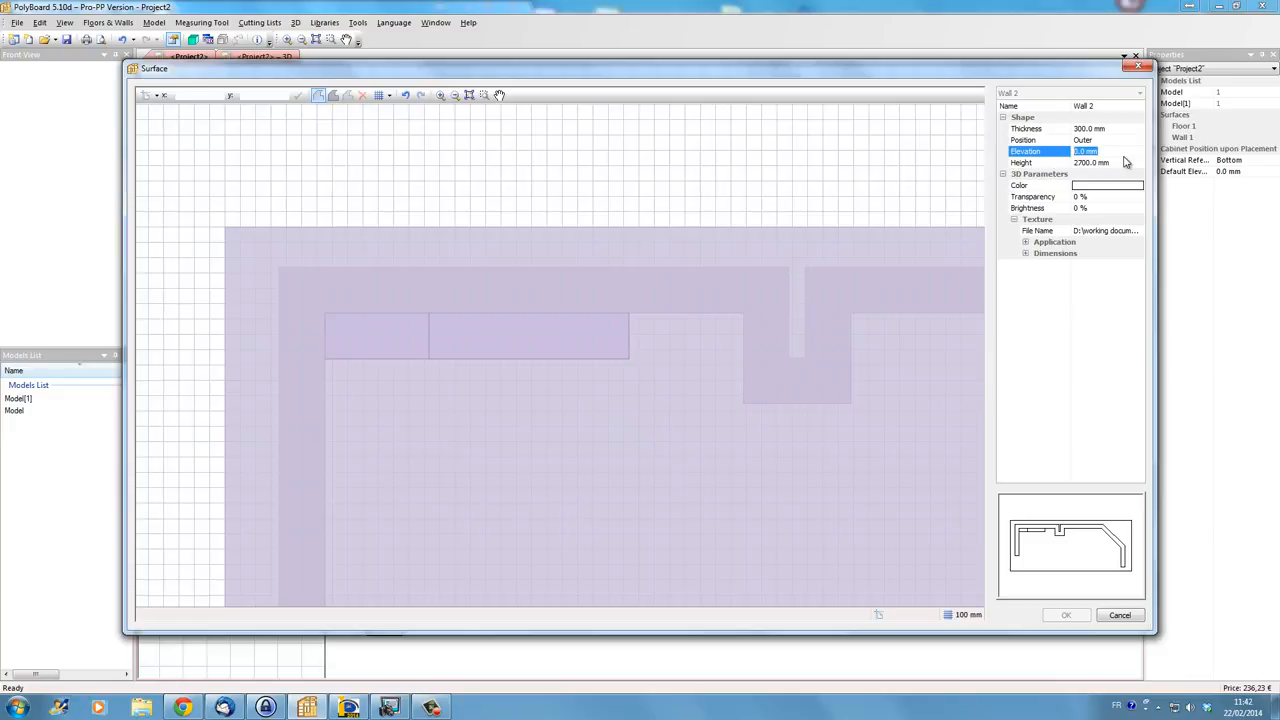
text(1000)
click(1115, 163)
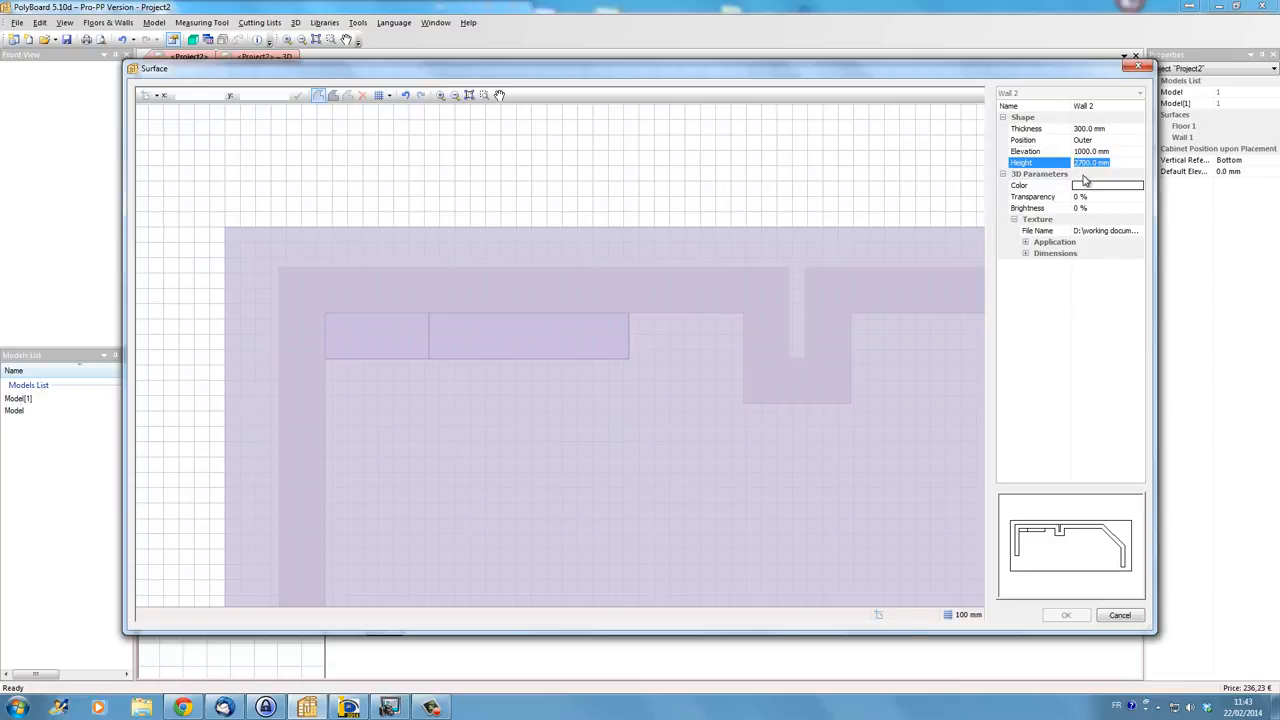
text(1200)
click(1095, 198)
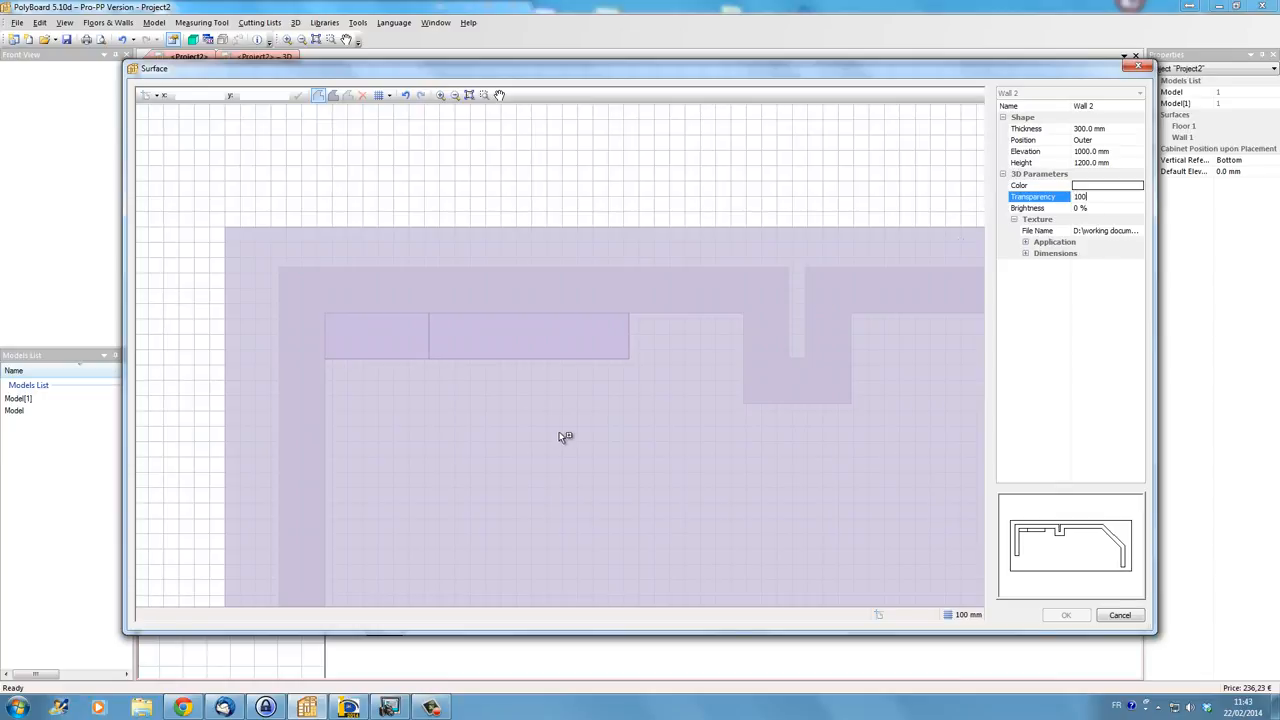
- Draw the transparent wall segment between the 1300 mm cabinet's two rear corners and finish it as the window opening
click(429, 315)
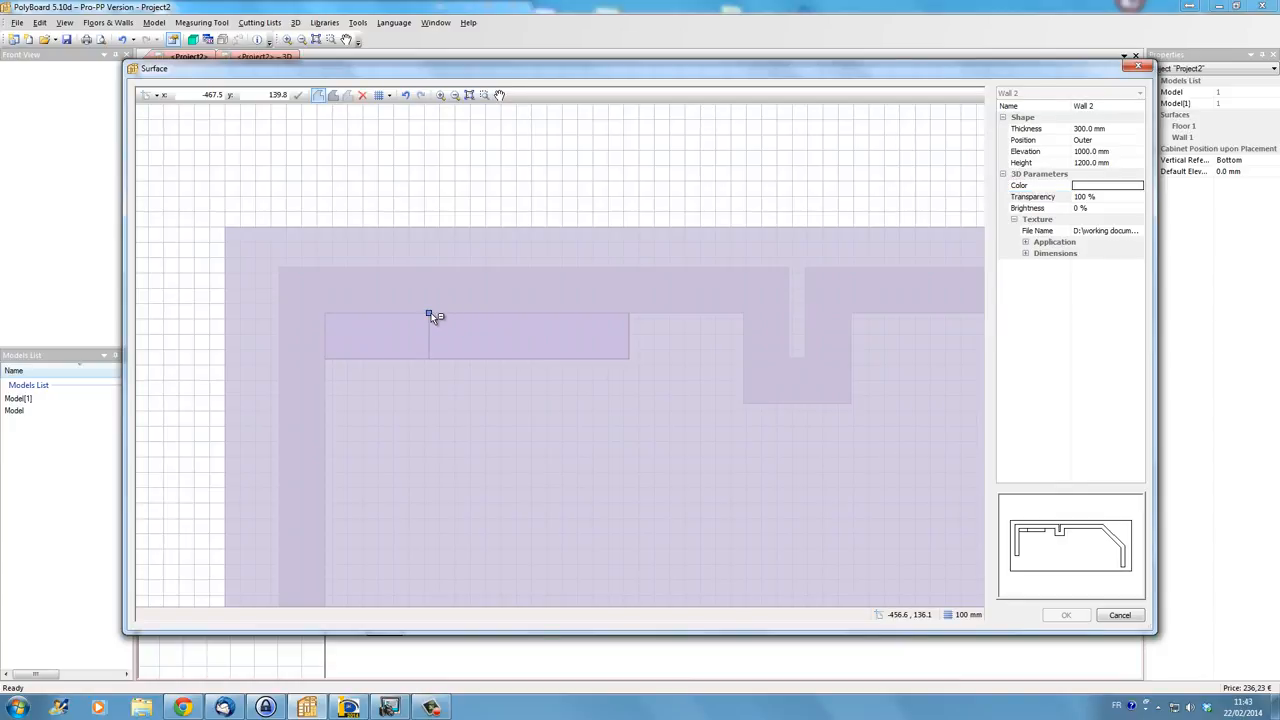
click(629, 314)
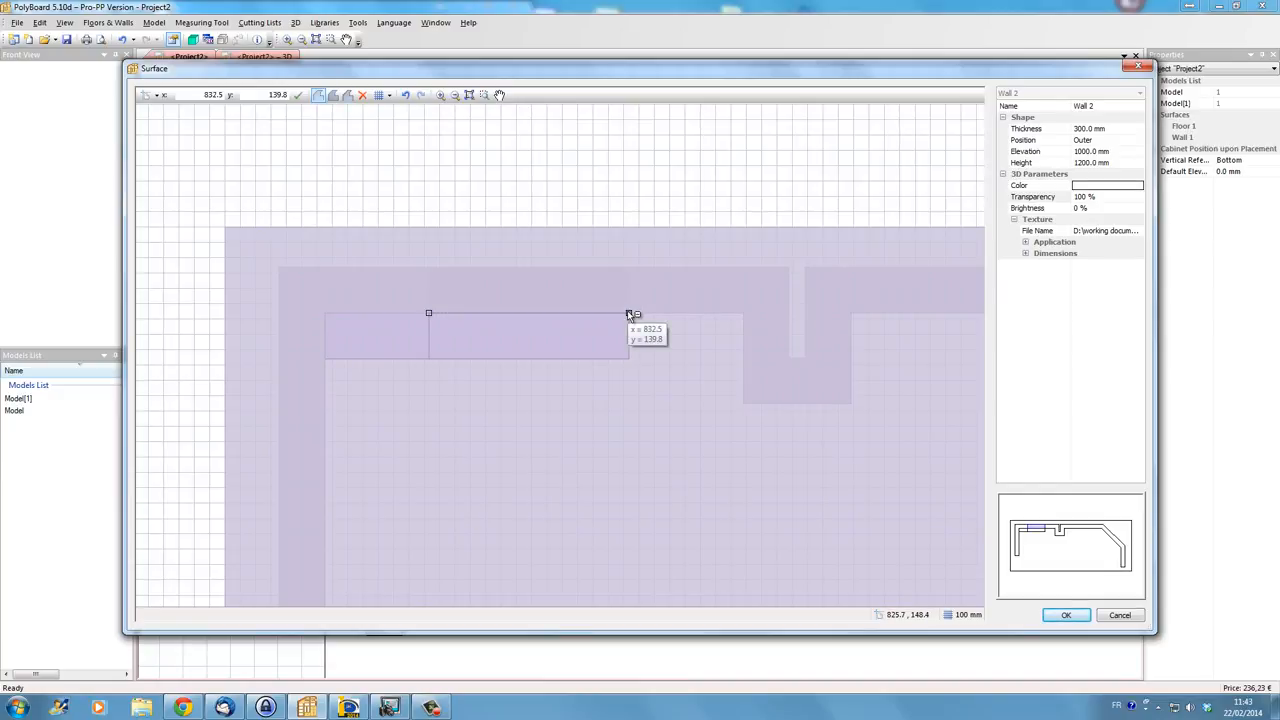
mouse_move(1081, 546)
mouse_down()
mouse_move(1091, 498)
mouse_move(1088, 537)
mouse_move(1060, 562)
mouse_move(1076, 567)
mouse_up()
scroll(1041, 554, up, 4)
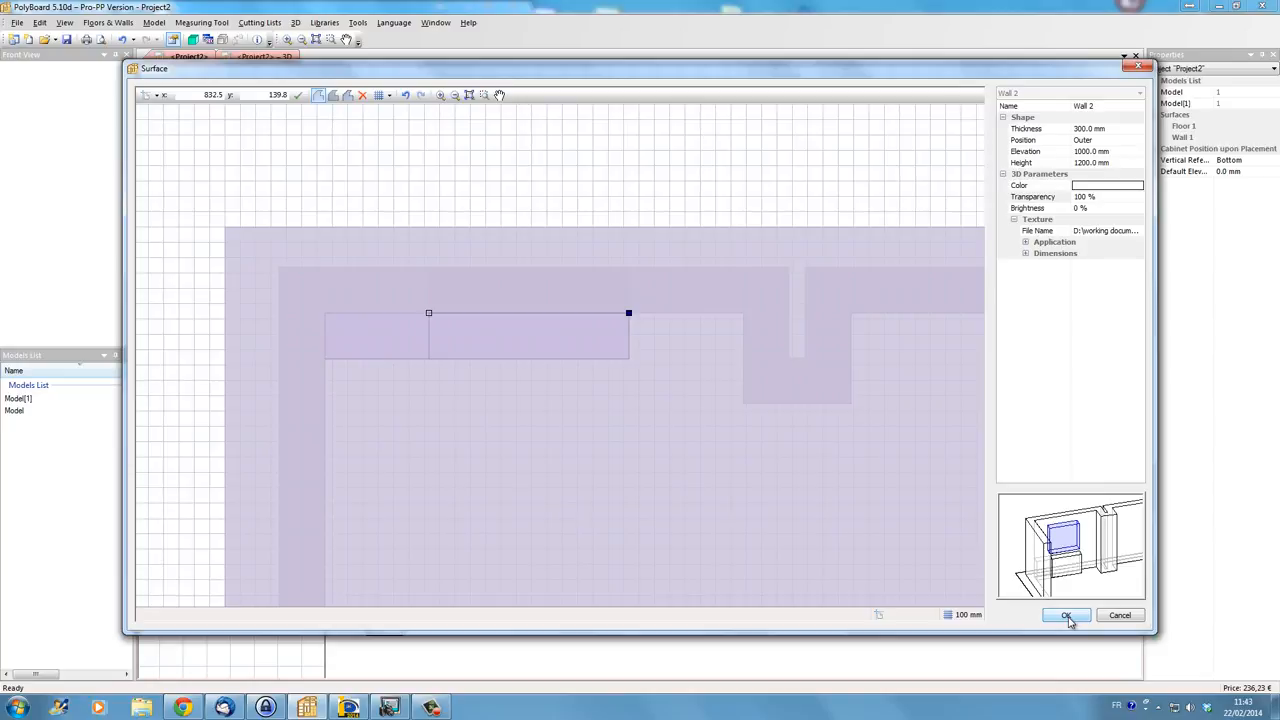
right_click(773, 495)
click(805, 501)
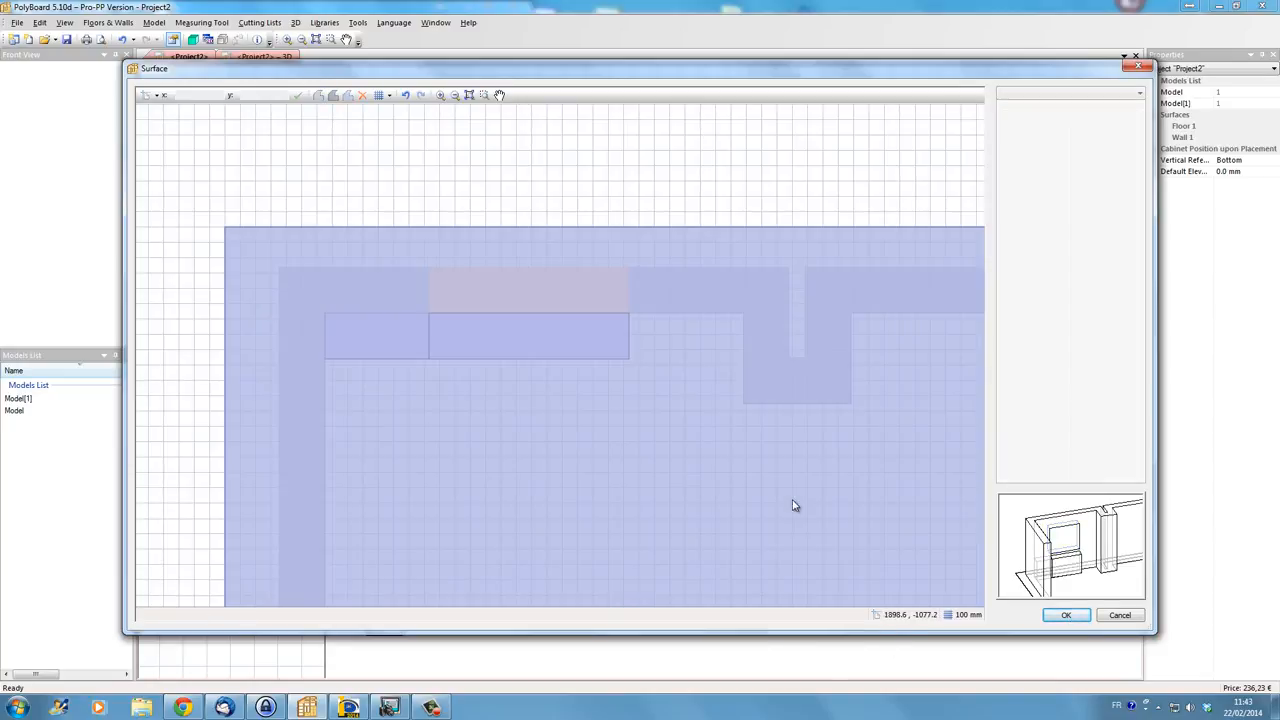
click(1067, 616)
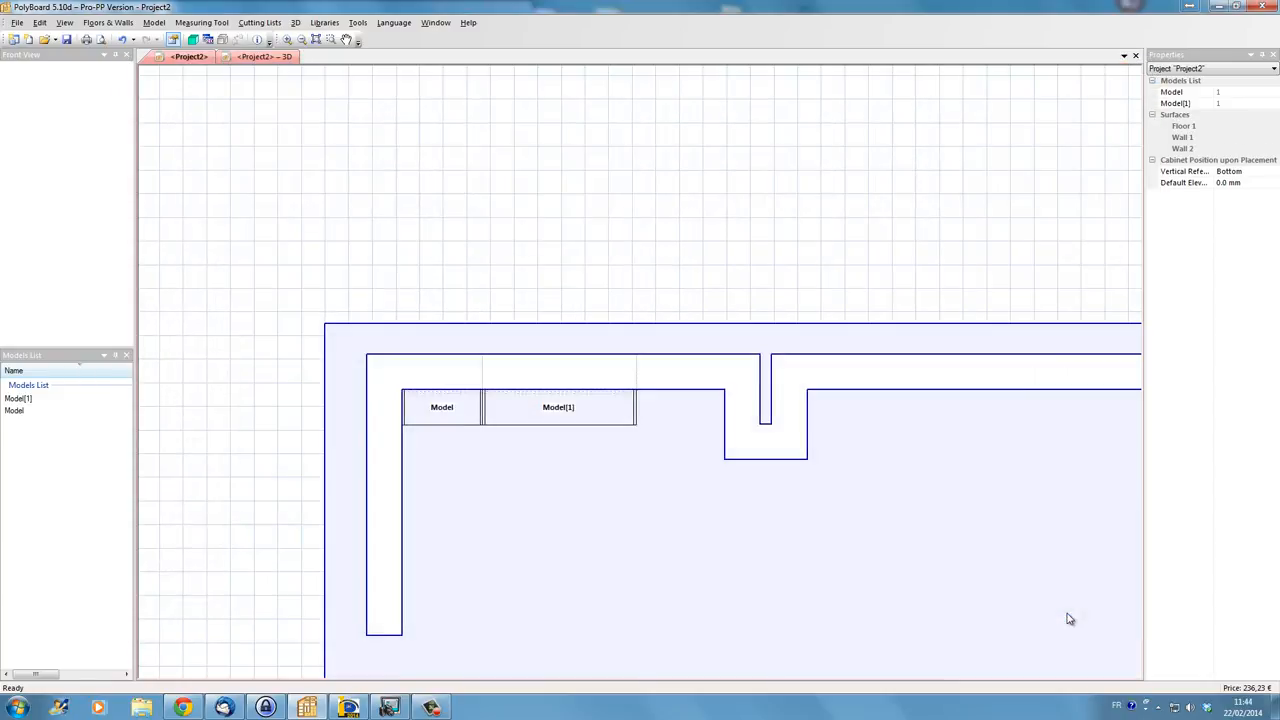
- Inspect the window opening and the two cabinets in the 3D view
click(277, 58)
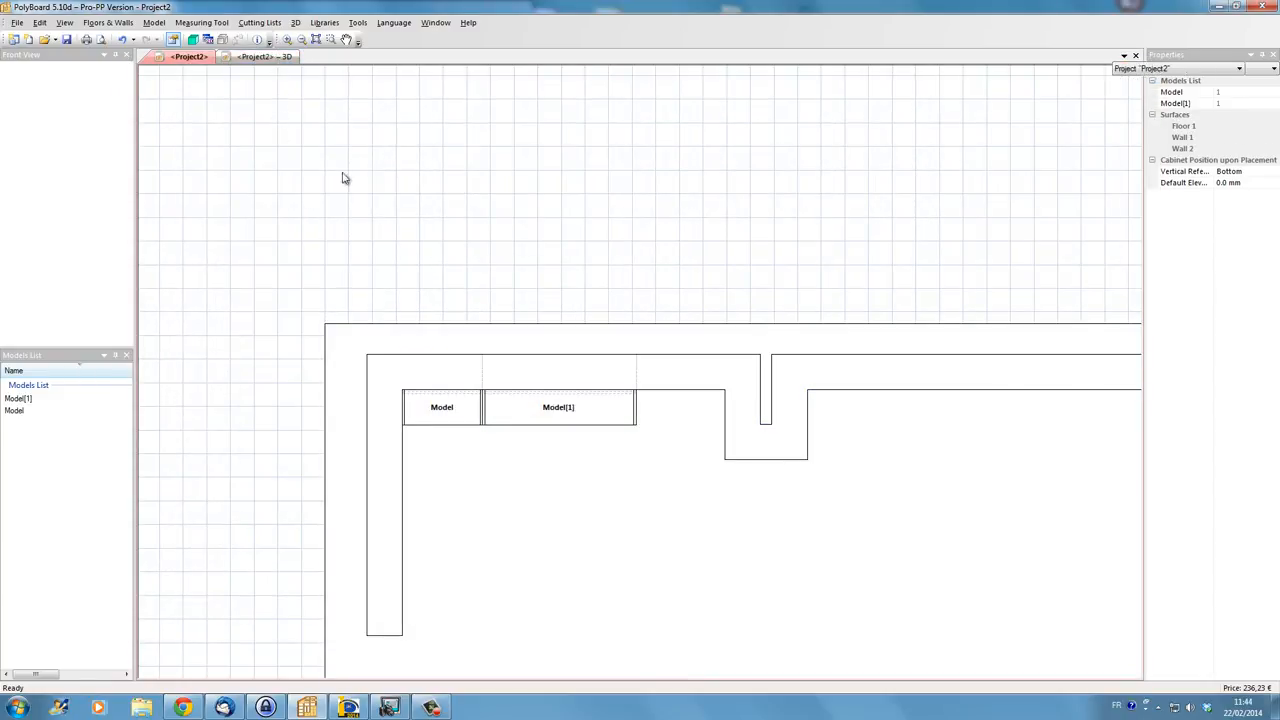
drag(450, 366, 450, 366)
middle_drag(448, 375, 499, 312)
scroll(343, 348, up, 3)
drag(459, 359, 323, 469)
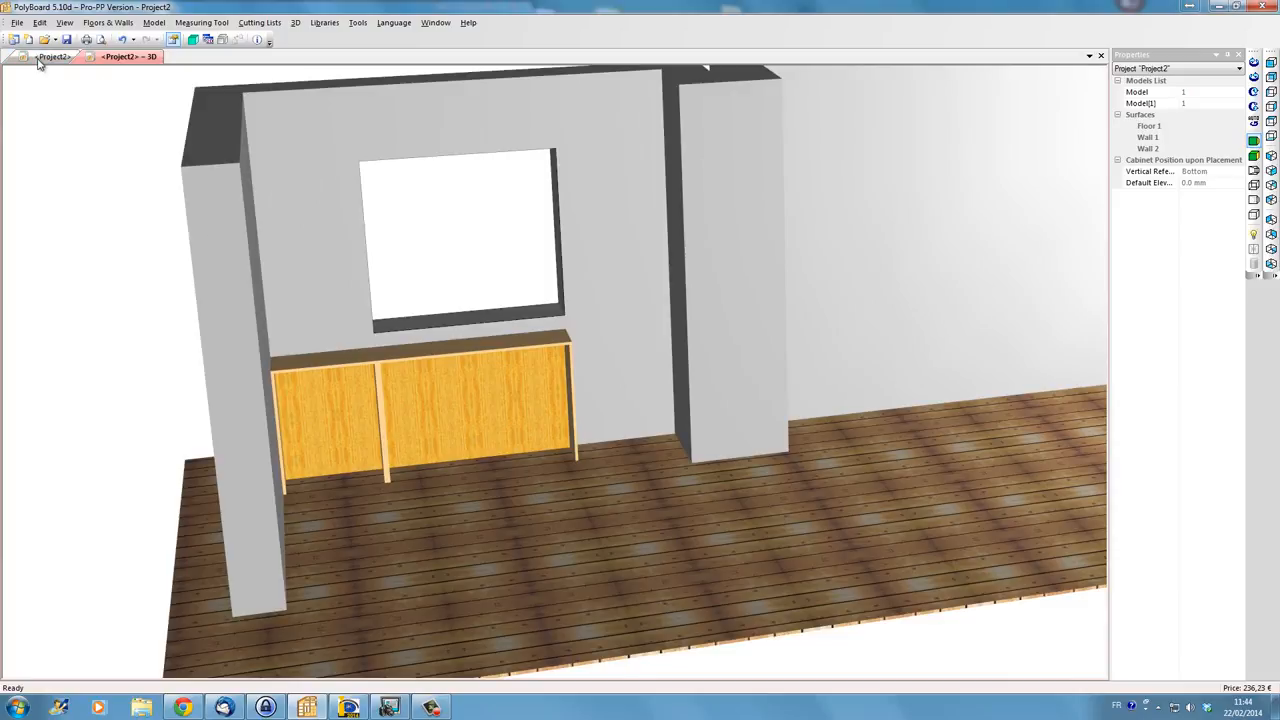
- Show the floor plan beside the CAD drawing and check the dimensions of the second window past the pillar
click(53, 56)
middle_drag(711, 480, 554, 374)
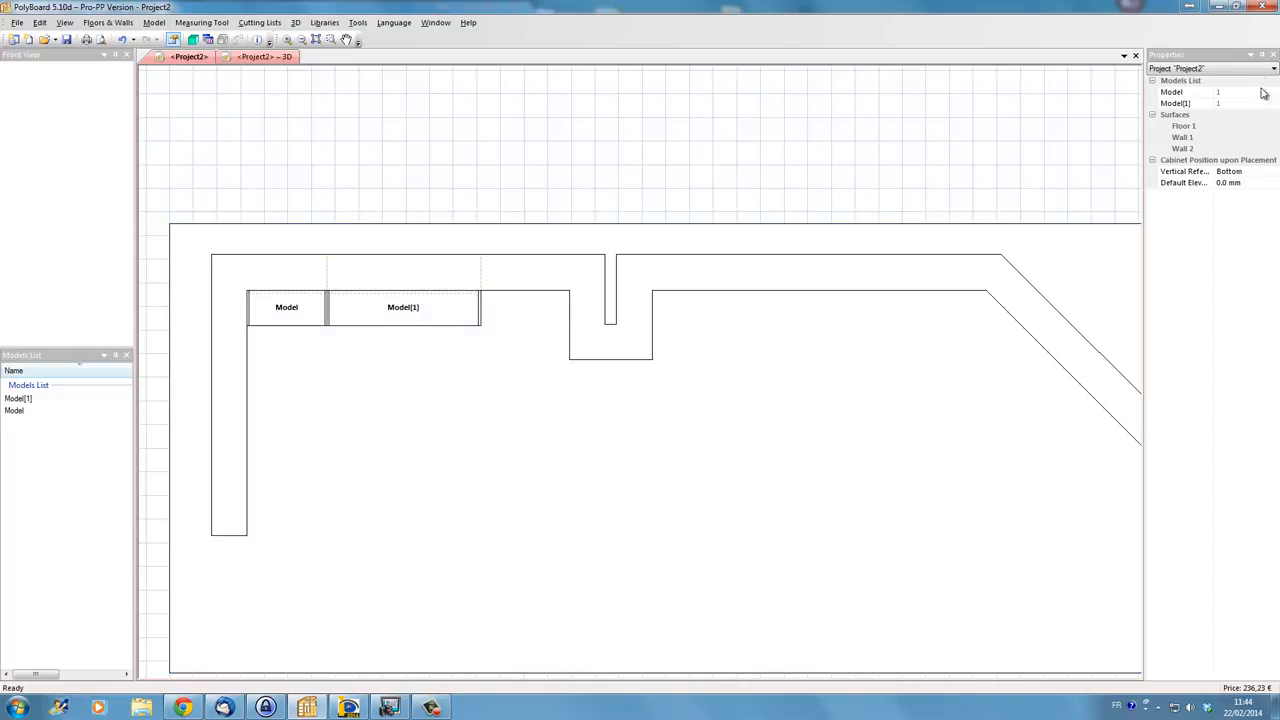
click(1236, 6)
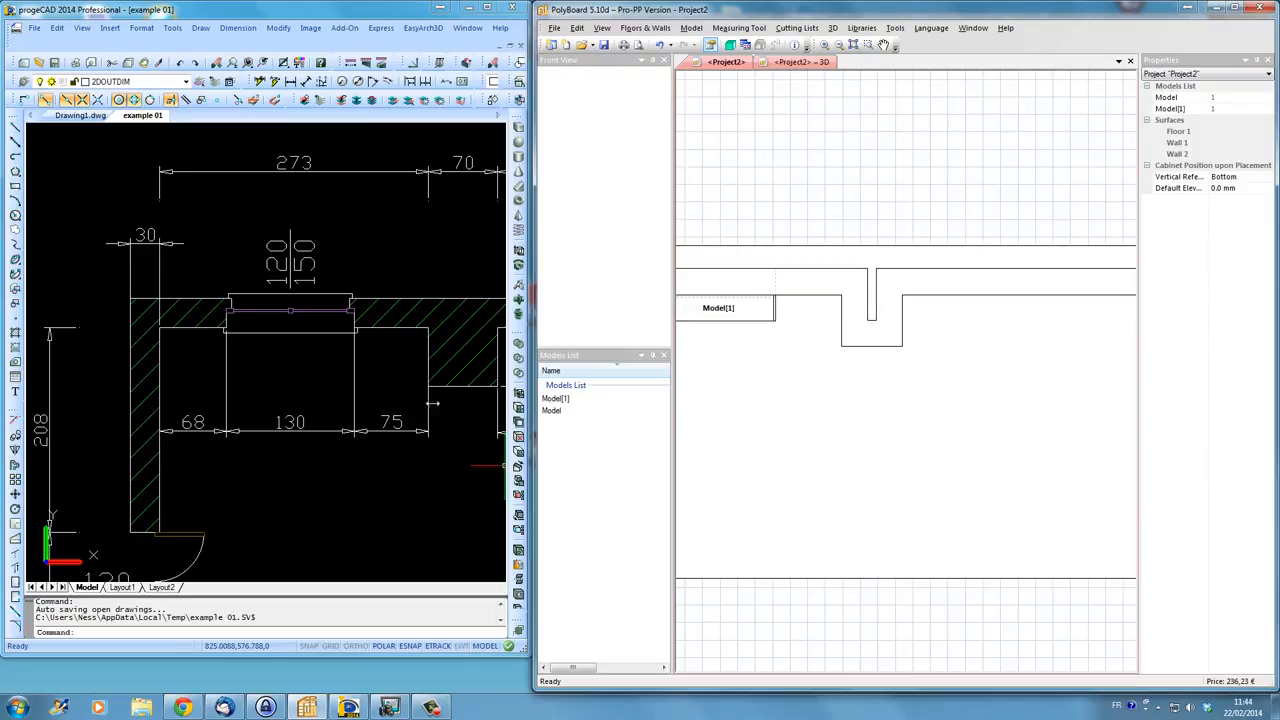
middle_drag(357, 386, 119, 388)
mouse_move(424, 390)
middle_down()
mouse_move(283, 396)
mouse_move(262, 428)
middle_up()
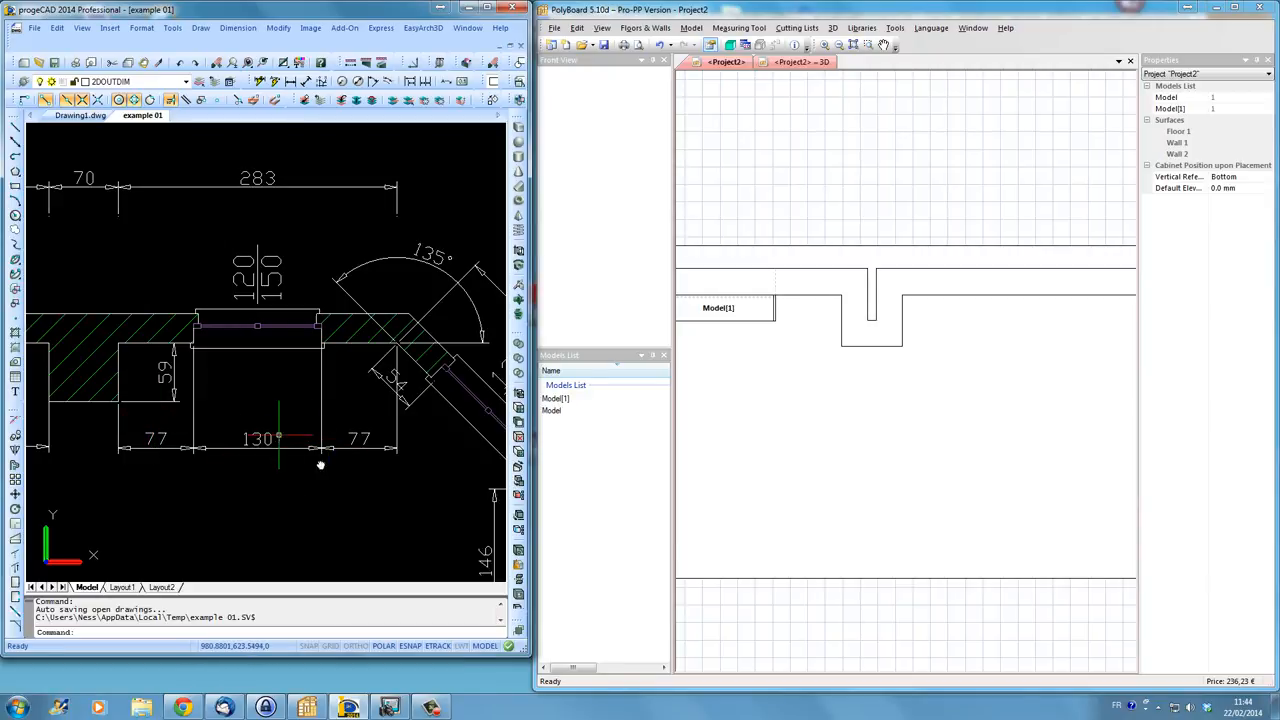
- Place another copy of the 680 mm wide cabinet on the open floor in front of the pillar
middle_drag(827, 454, 821, 464)
click(558, 412)
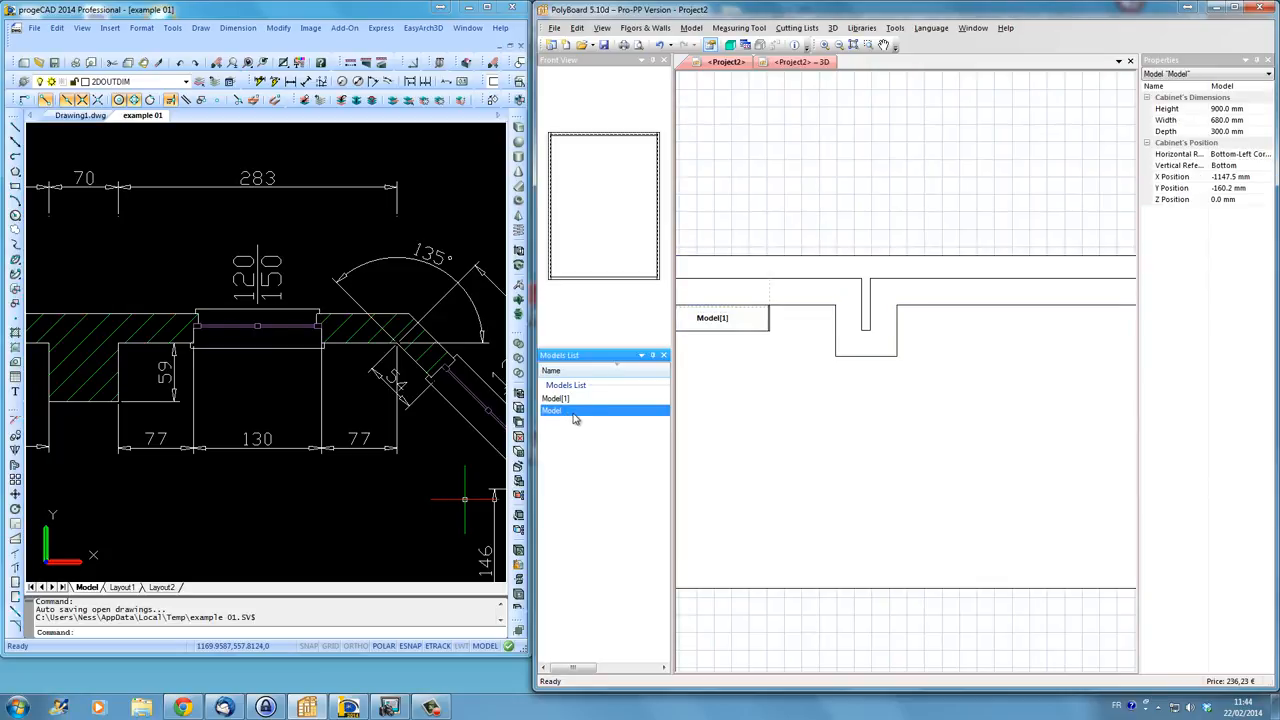
drag(575, 415, 791, 438)
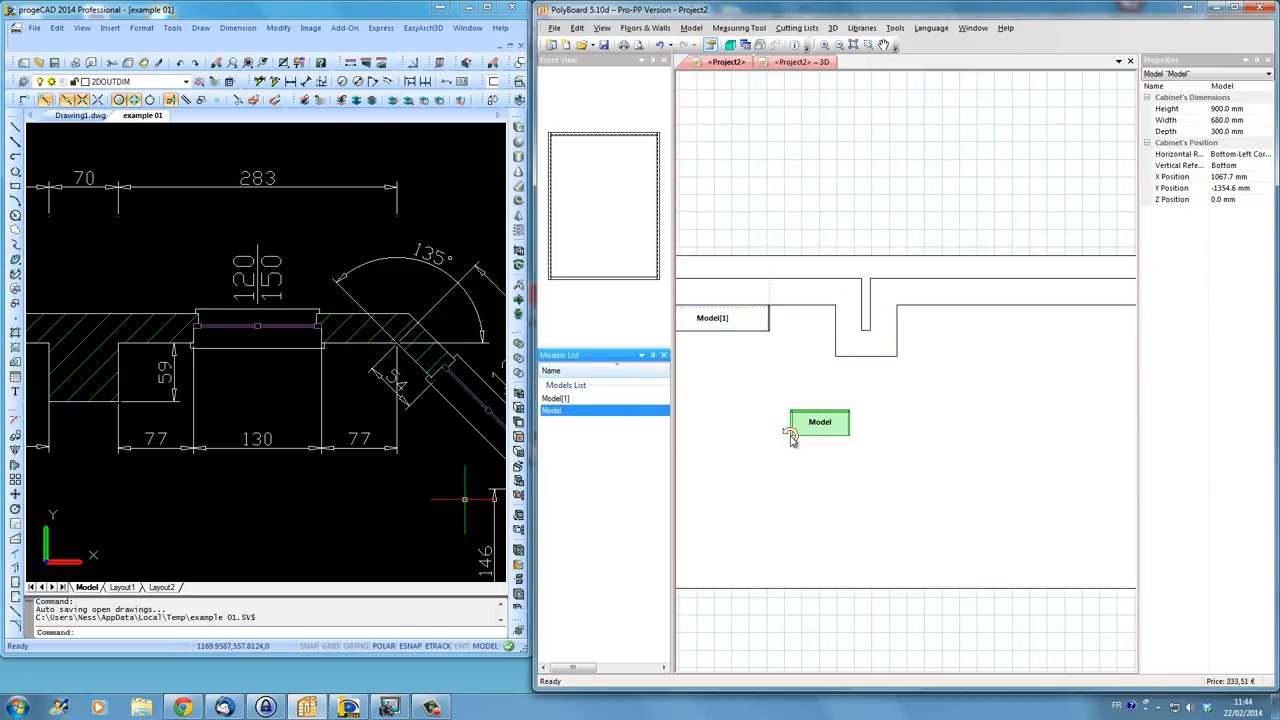
- Set the newly placed cabinet's width to 770 mm and save the modification as a new model
click(1209, 120)
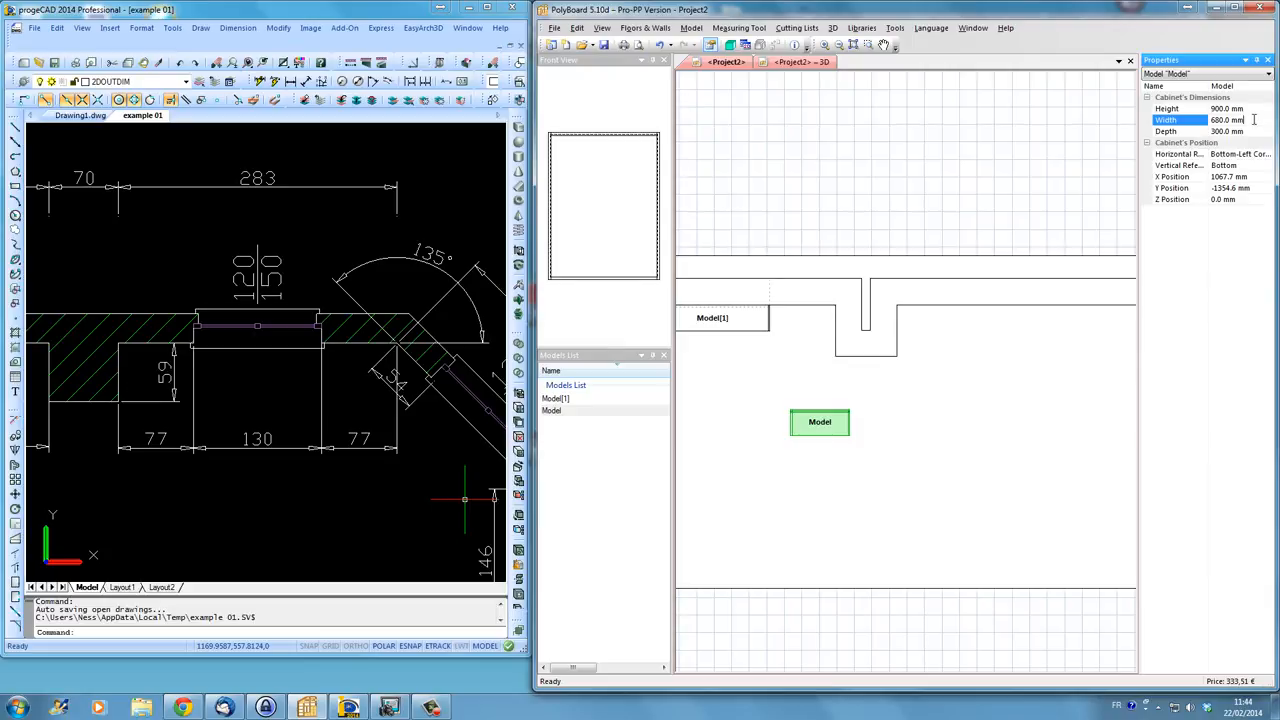
text(770)
key(Return)
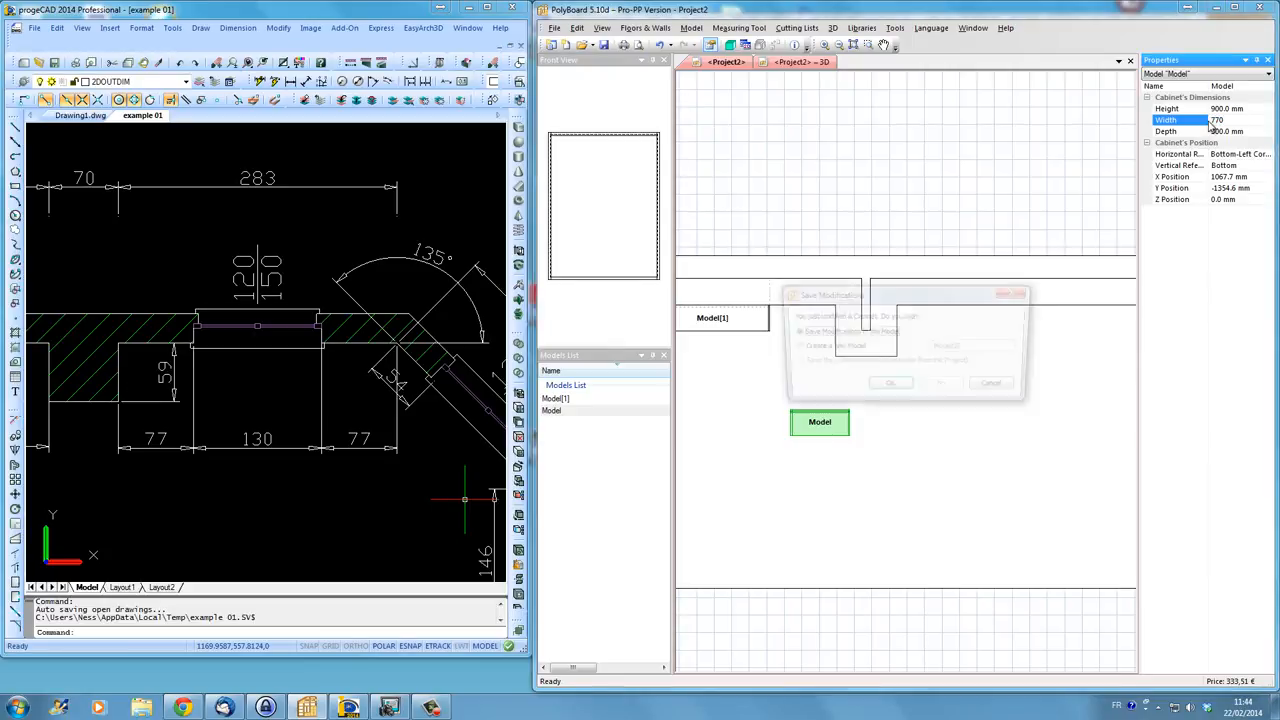
click(800, 347)
click(886, 388)
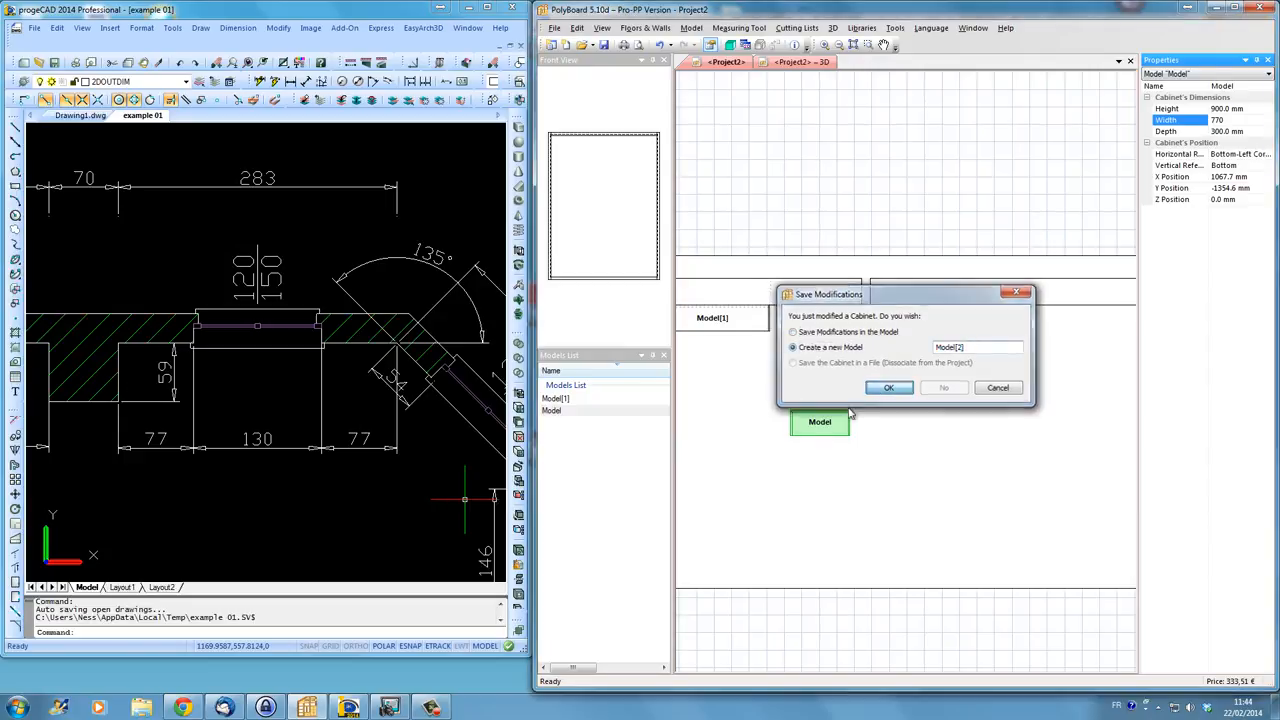
- Position the 770 mm cabinet in the corner between pillar and rear wall, and place a 1300 mm cabinet against its free side
click(942, 328)
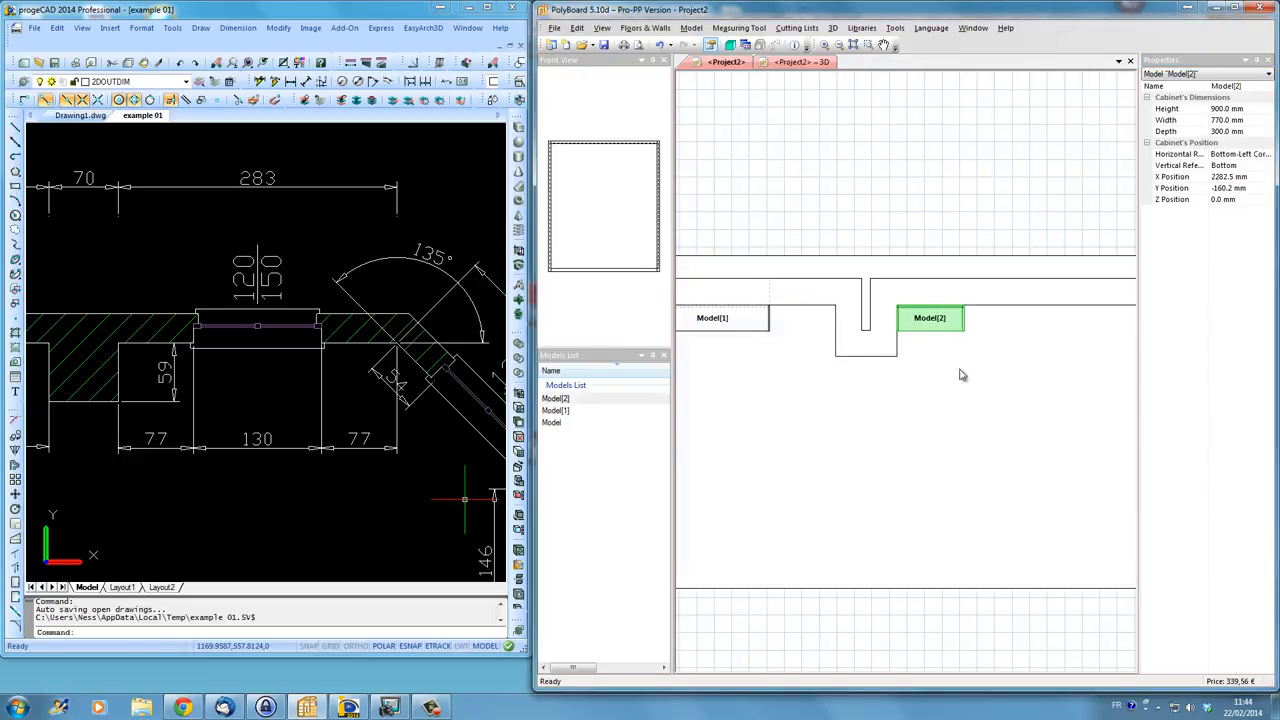
middle_drag(991, 397, 968, 406)
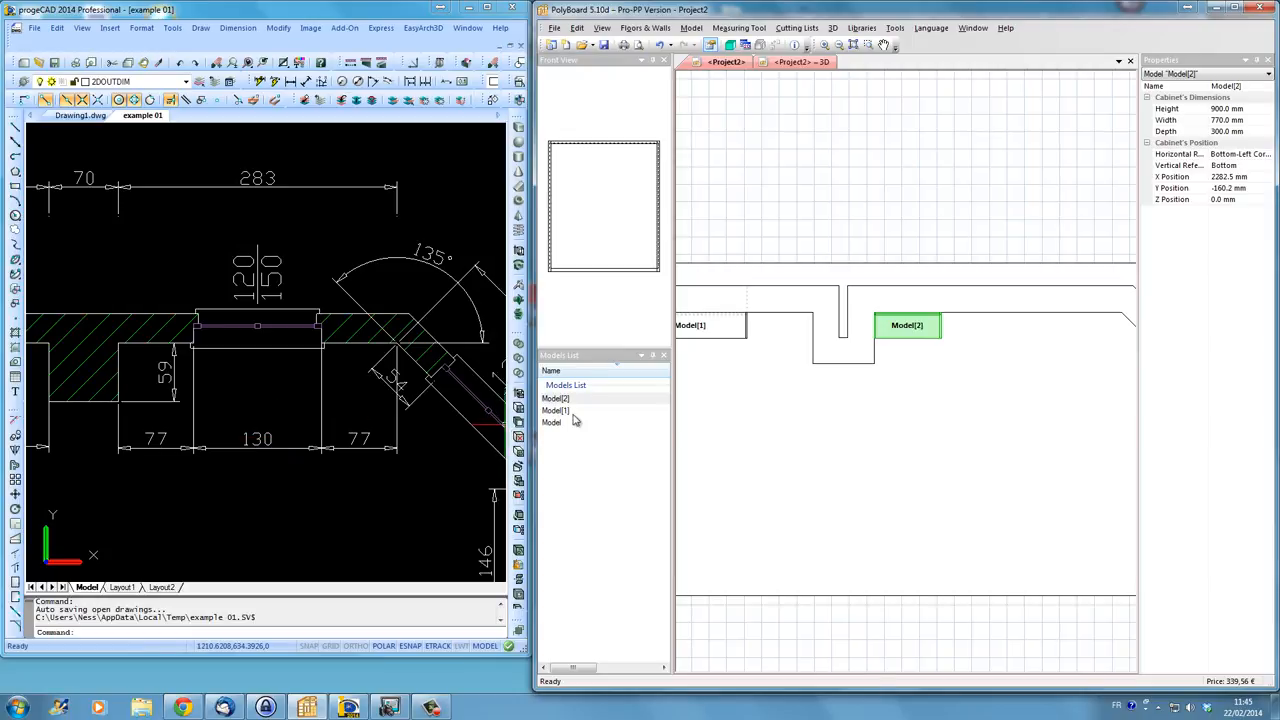
drag(563, 418, 951, 338)
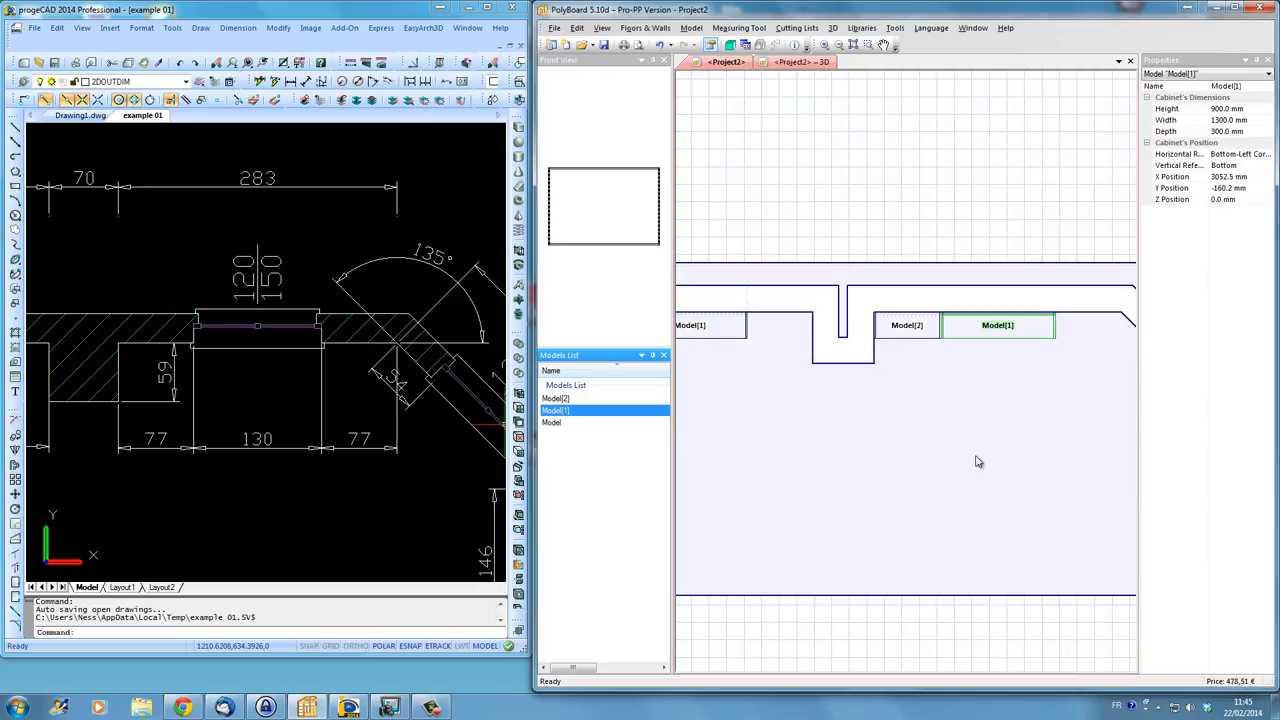
middle_drag(918, 467, 733, 538)
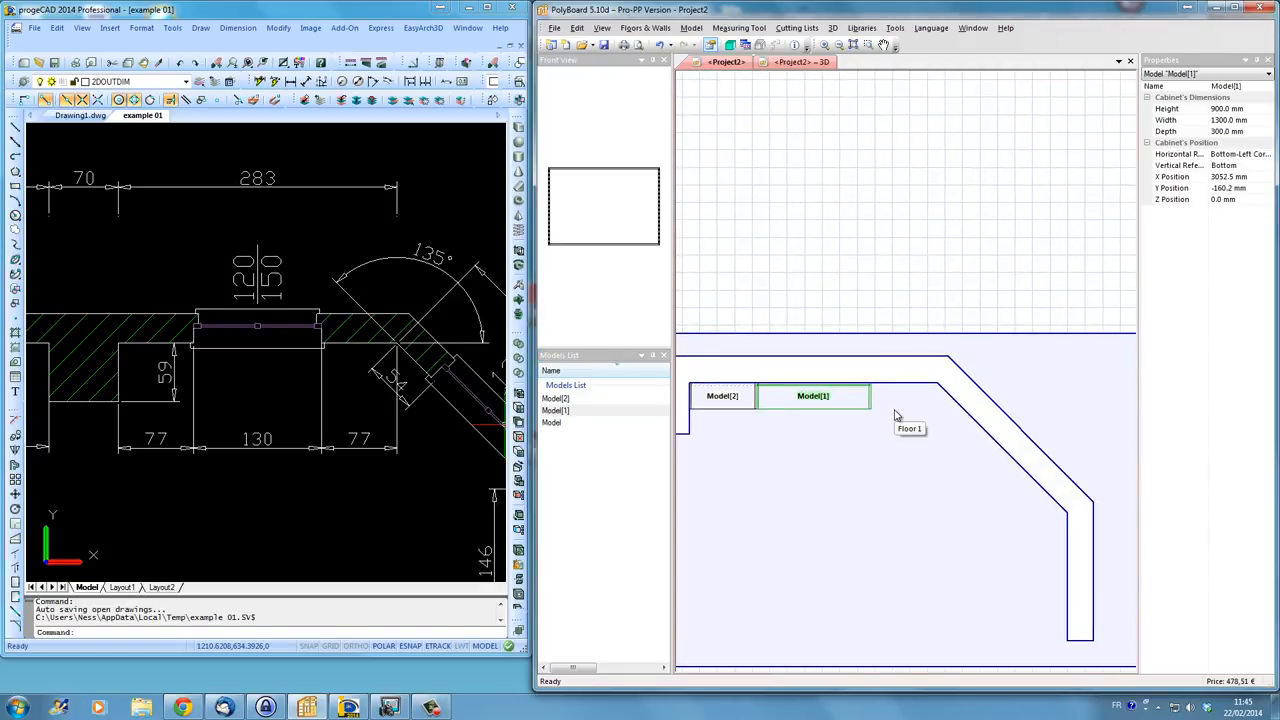
- Start a new wall in the enlarged plan and set its elevation to 1000 mm
click(1237, 10)
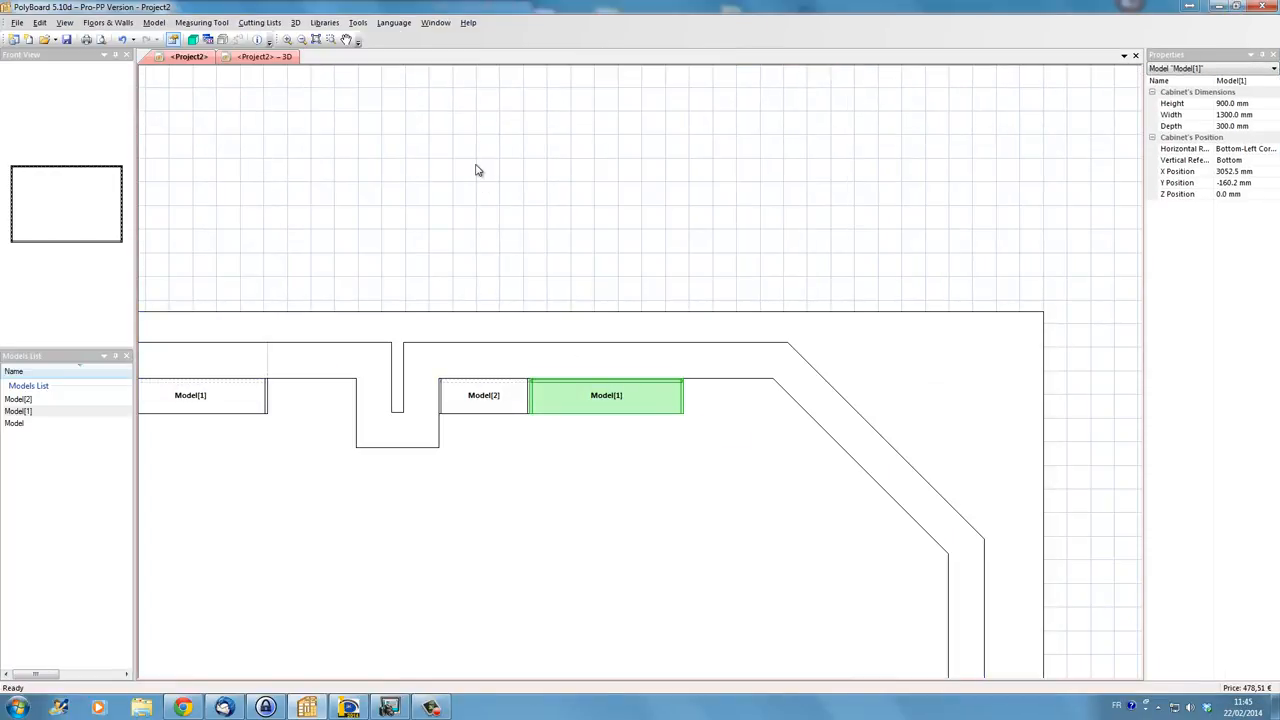
right_click(476, 170)
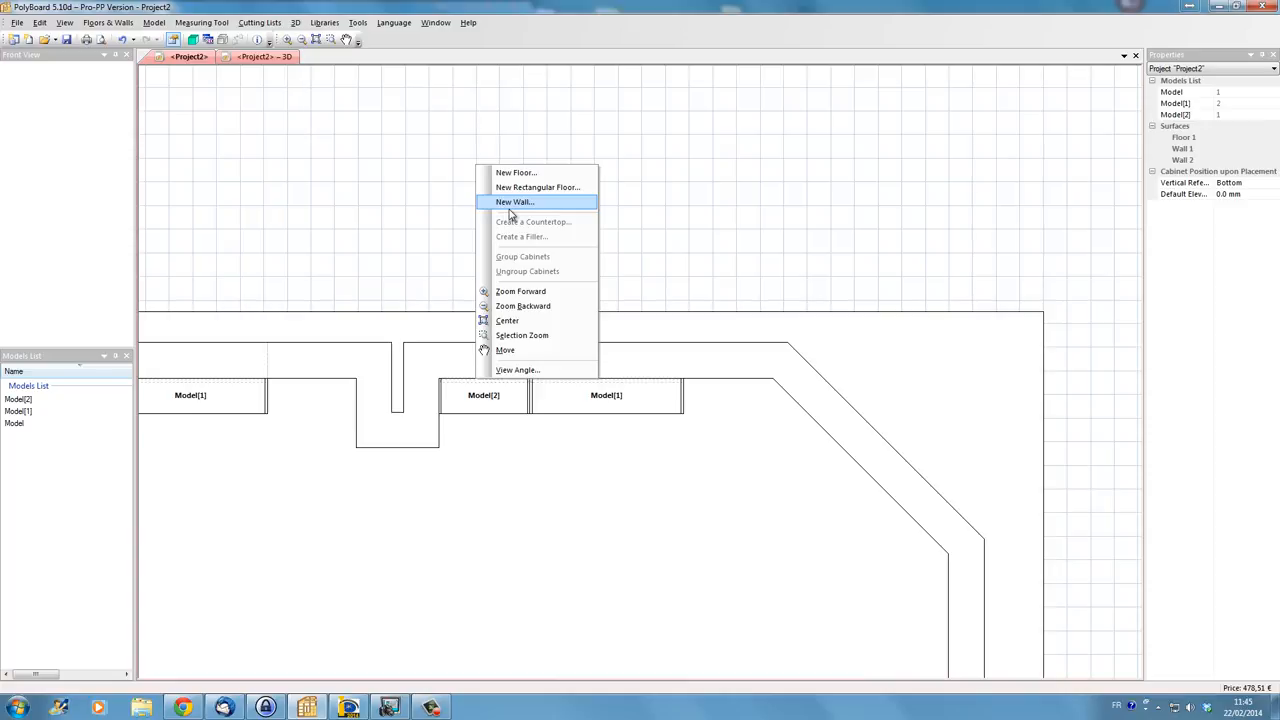
click(508, 201)
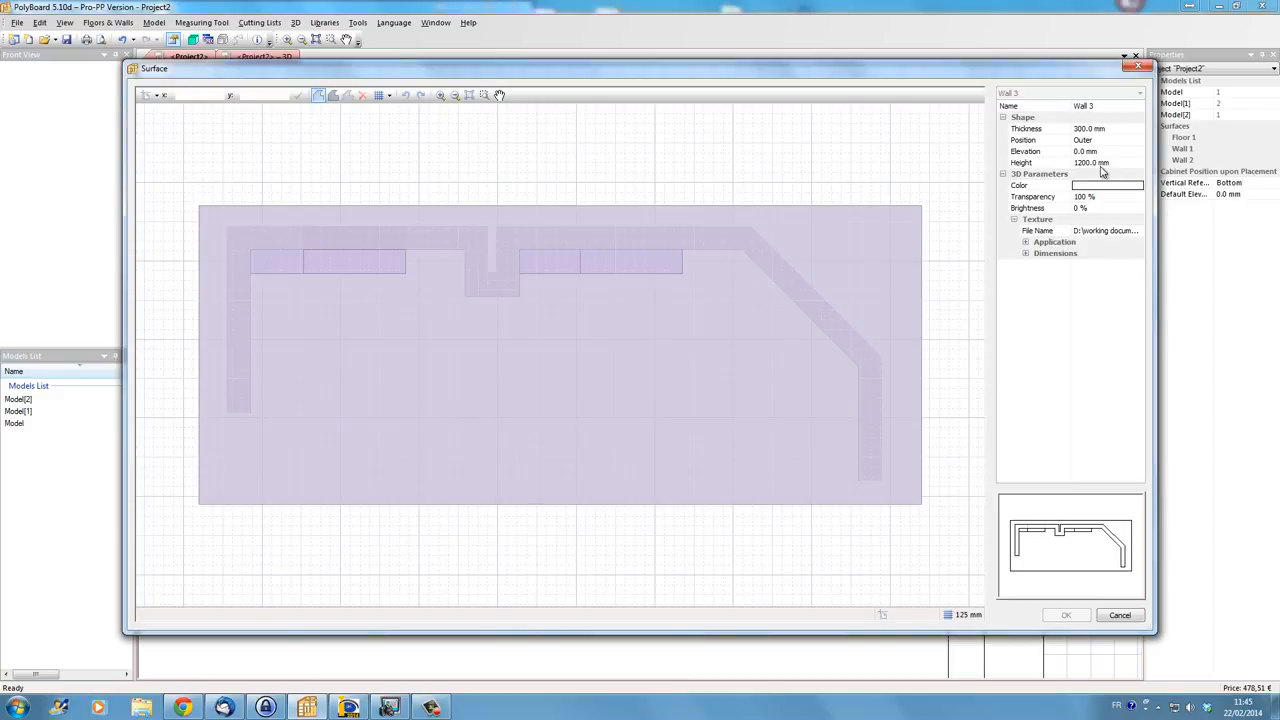
click(1108, 153)
click(1077, 152)
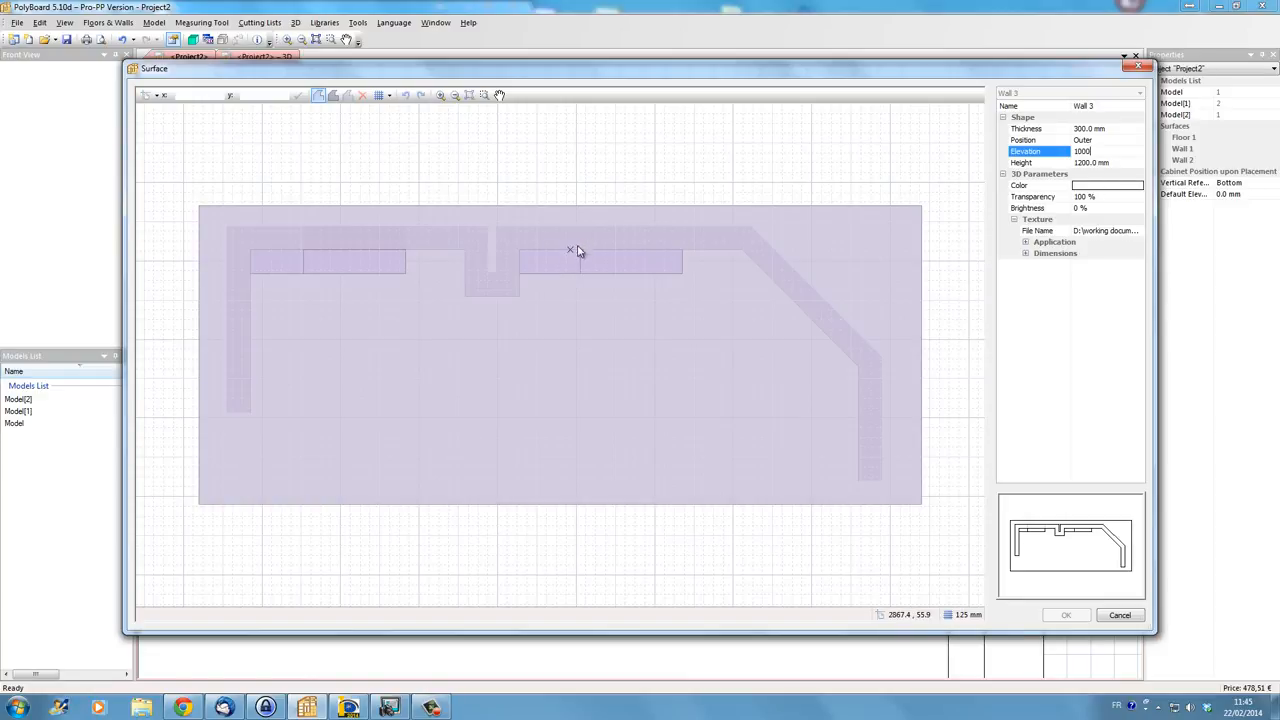
- Draw the wall segment between the second 1300 mm cabinet's two rear corners and finish it as the second window opening
scroll(605, 300, up, 5)
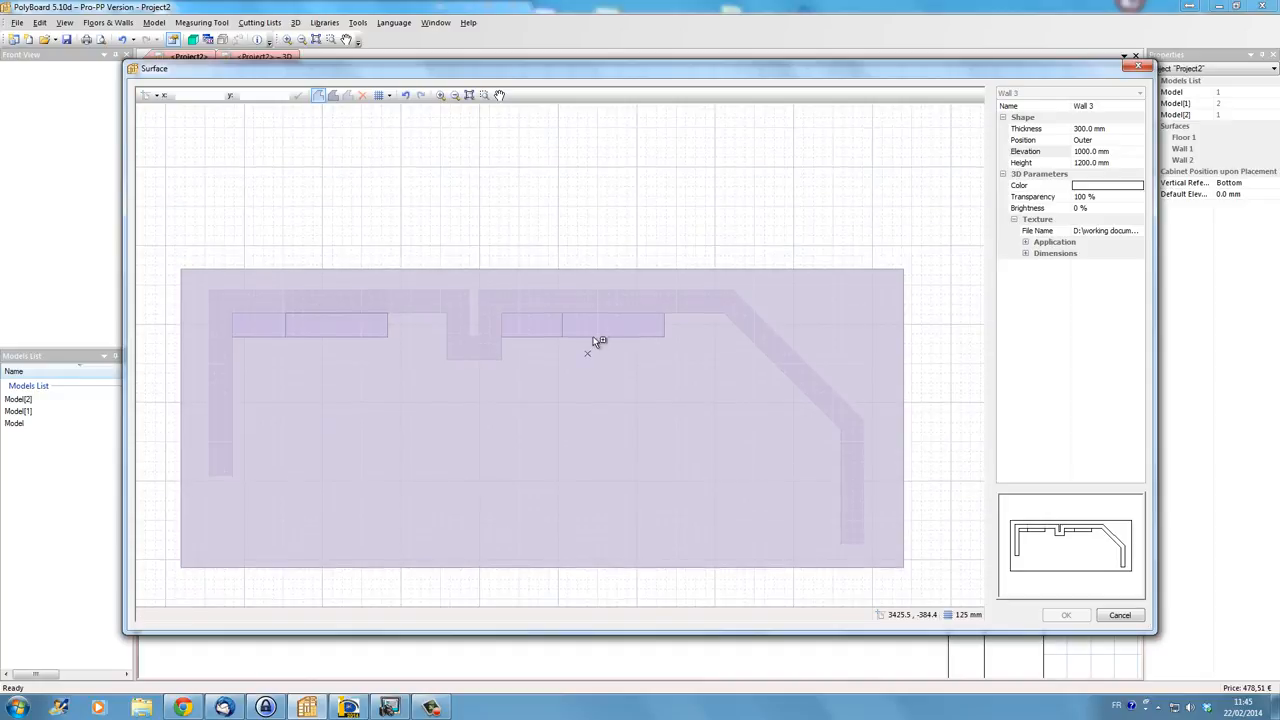
click(520, 274)
click(769, 274)
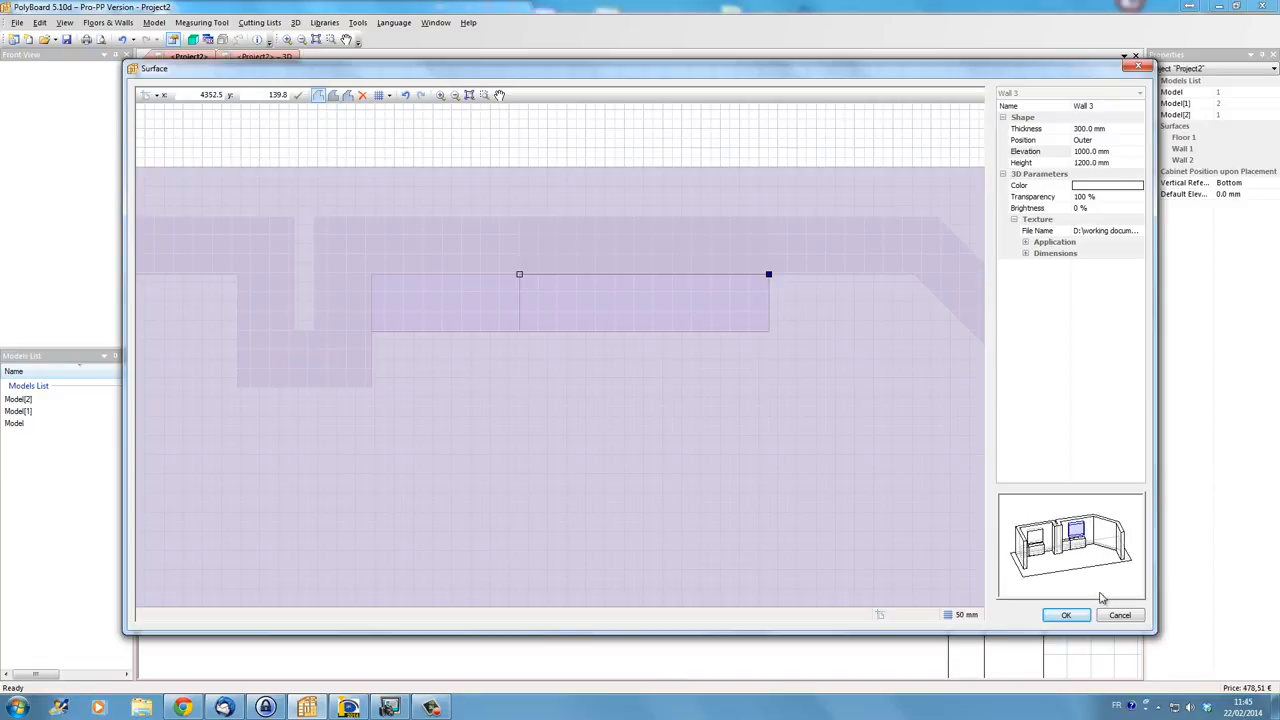
click(1068, 615)
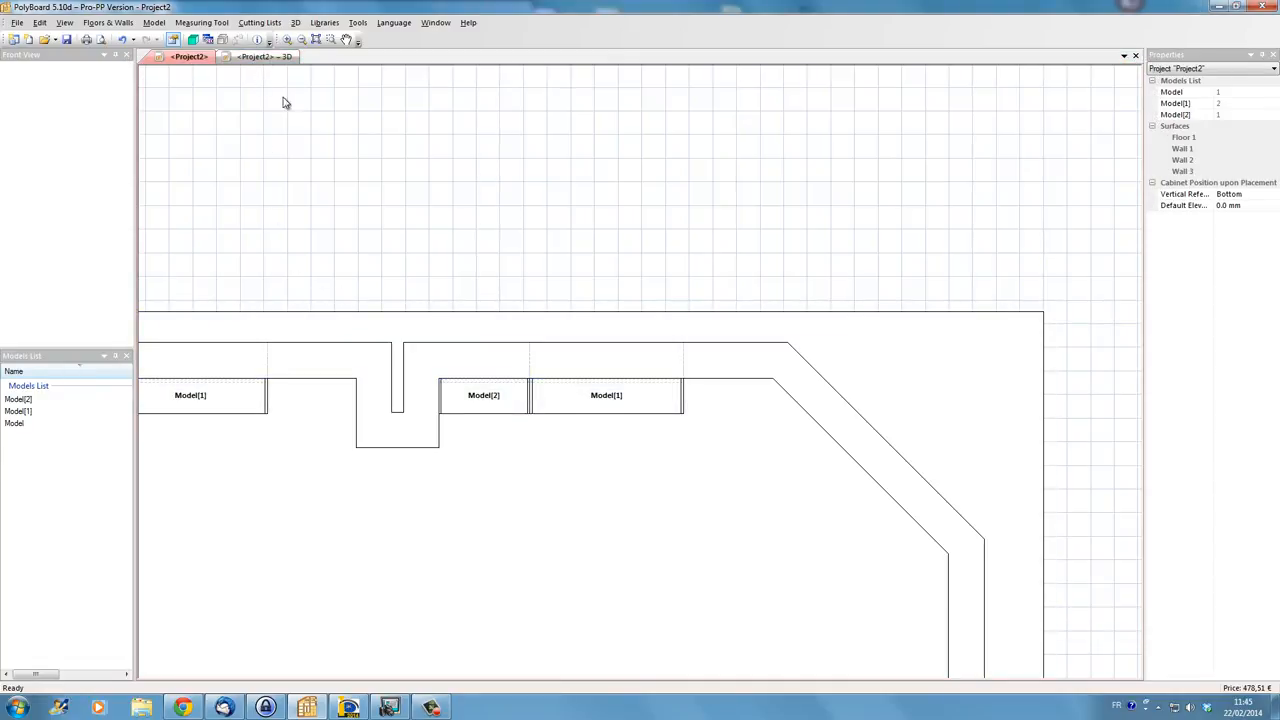
- Inspect the two window openings in the 3D view and return to the floor plan
click(264, 57)
drag(571, 409, 608, 421)
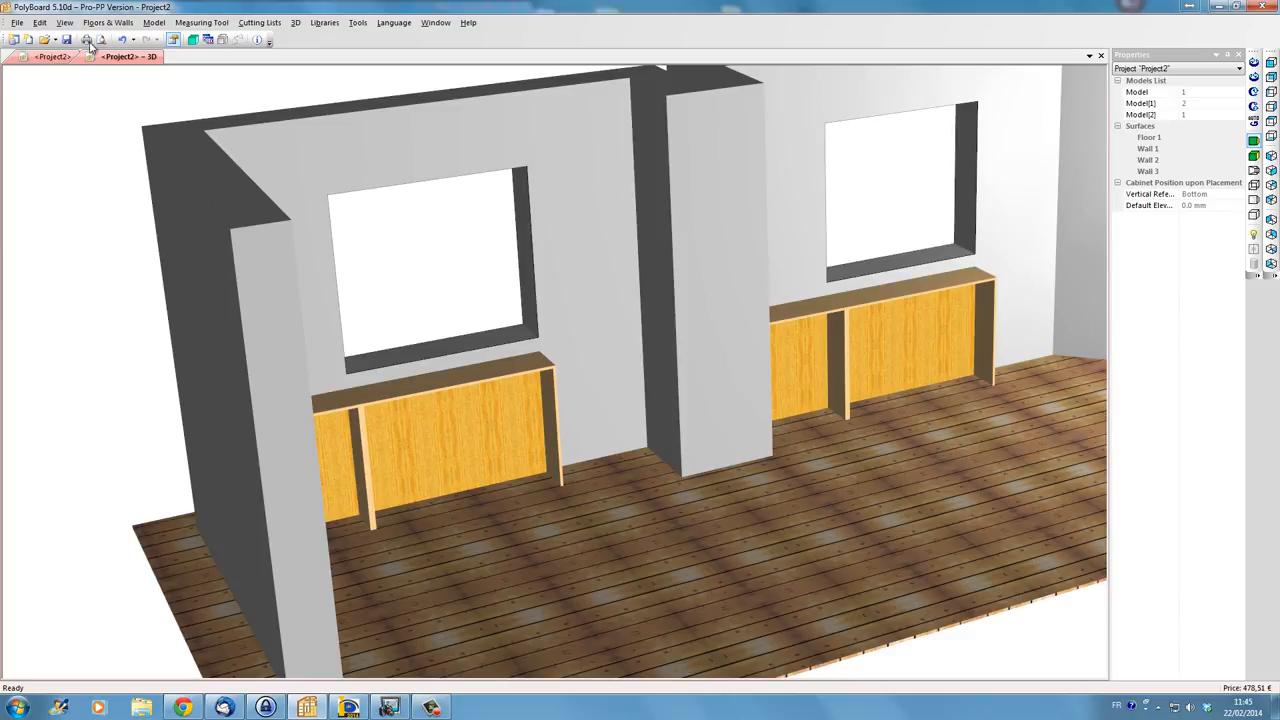
click(55, 57)
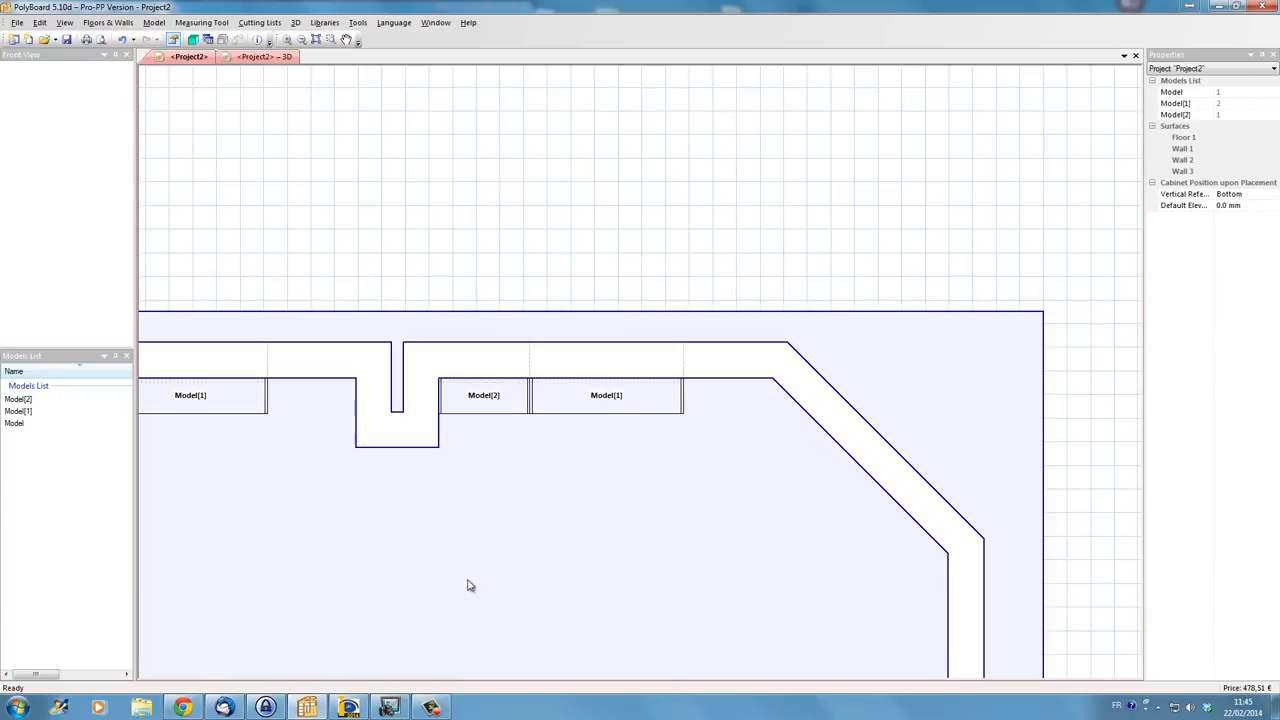
- Delete the 770 mm guide cabinet from the plan and remove its model from the project
scroll(489, 540, down, 2)
middle_drag(493, 522, 569, 426)
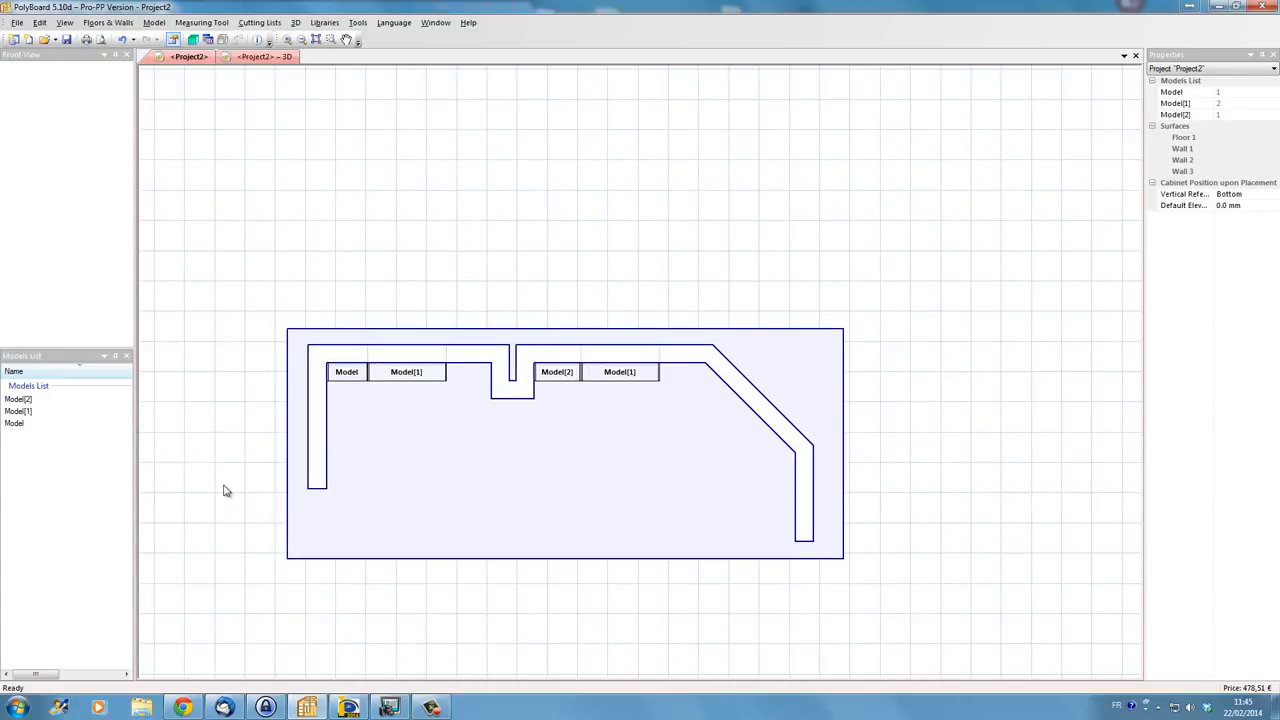
click(27, 400)
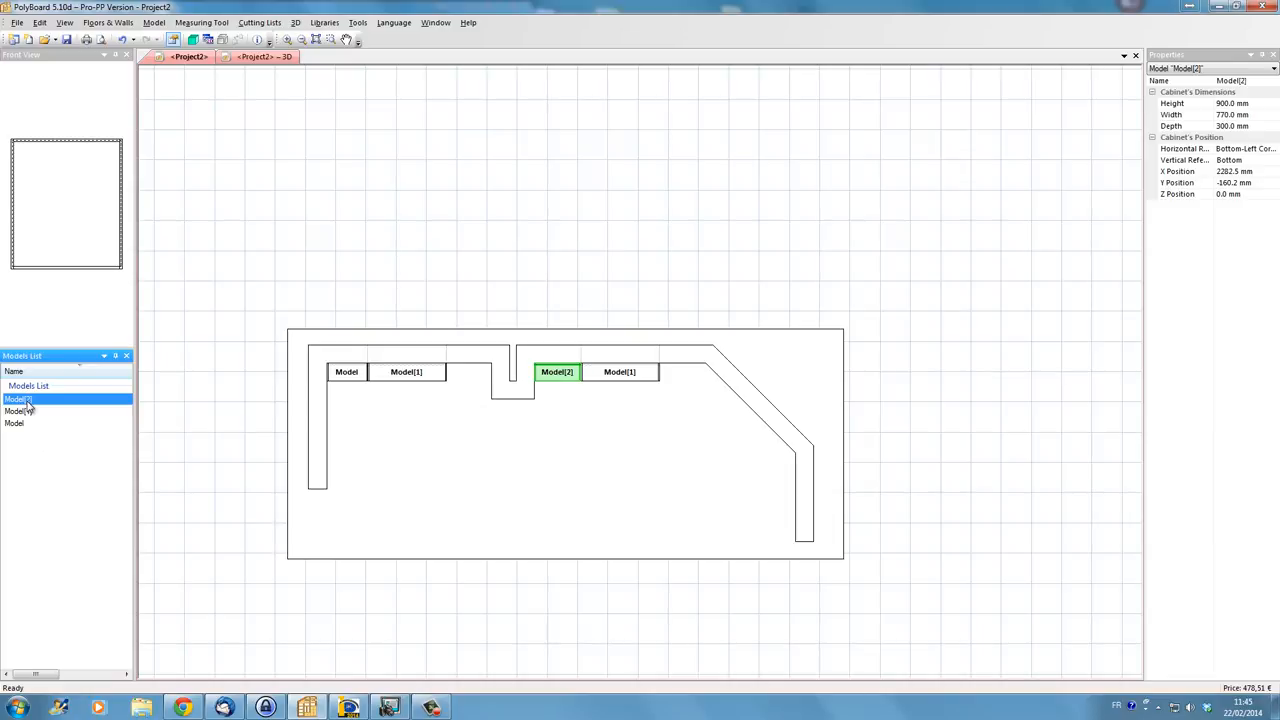
key(Delete)
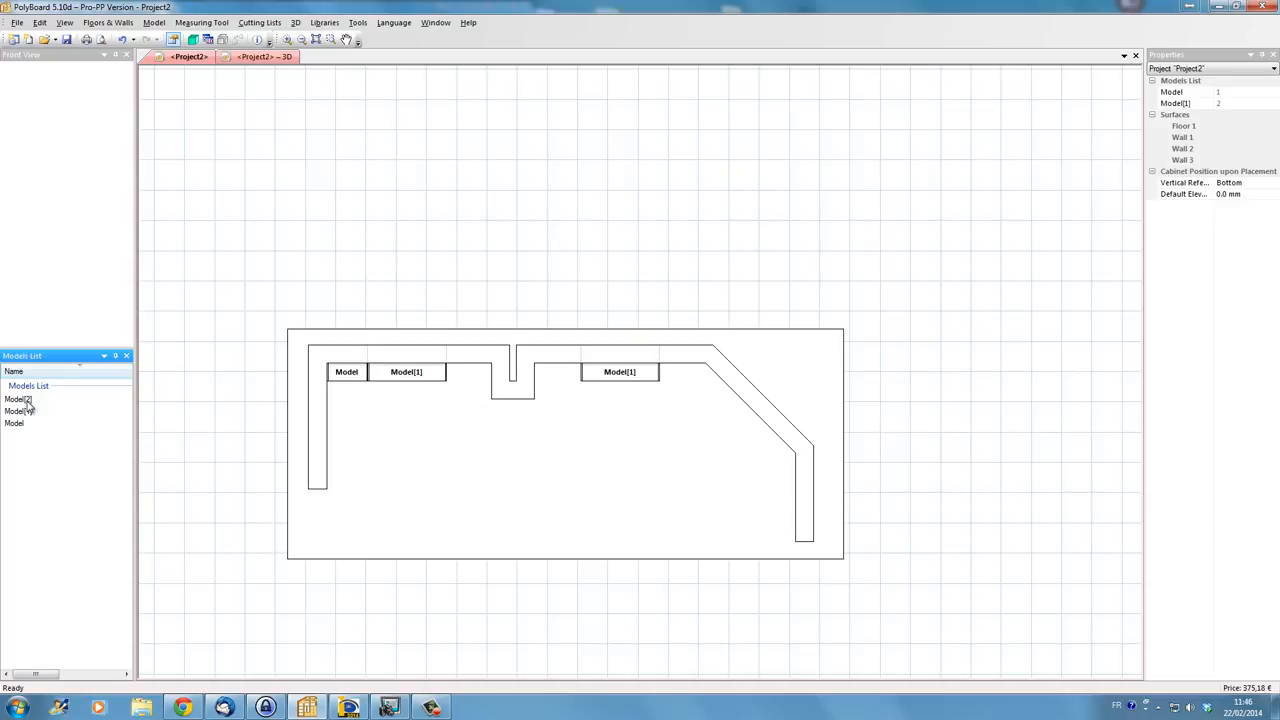
click(27, 400)
key(Delete)
- Delete both 1300 mm guide cabinets along with their model, and delete the remaining 680 mm cabinet from the plan
click(20, 399)
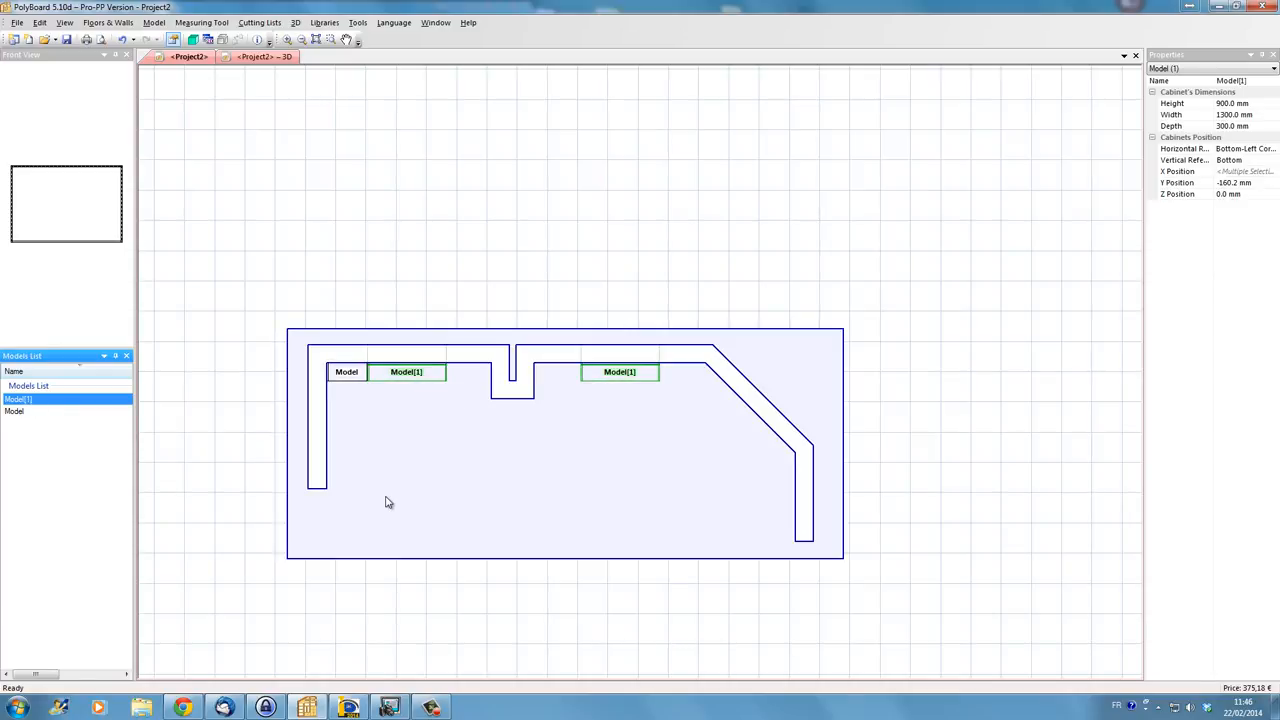
click(387, 502)
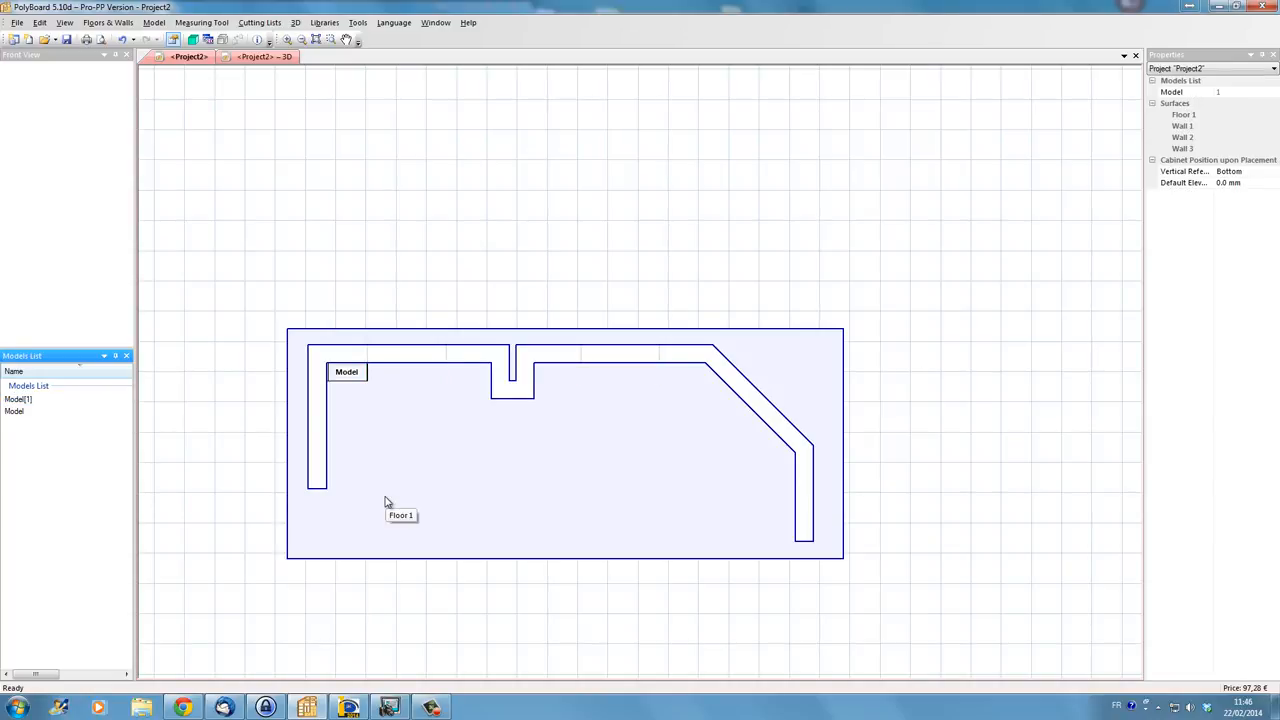
click(22, 400)
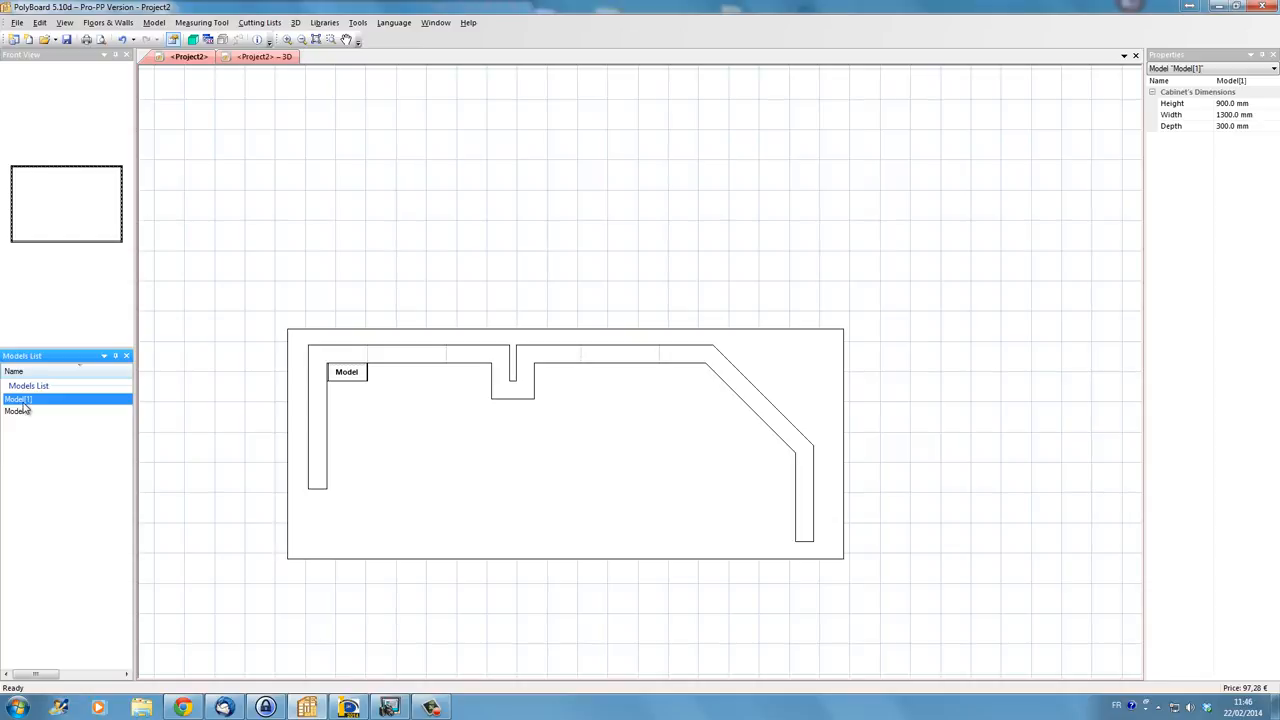
key(Delete)
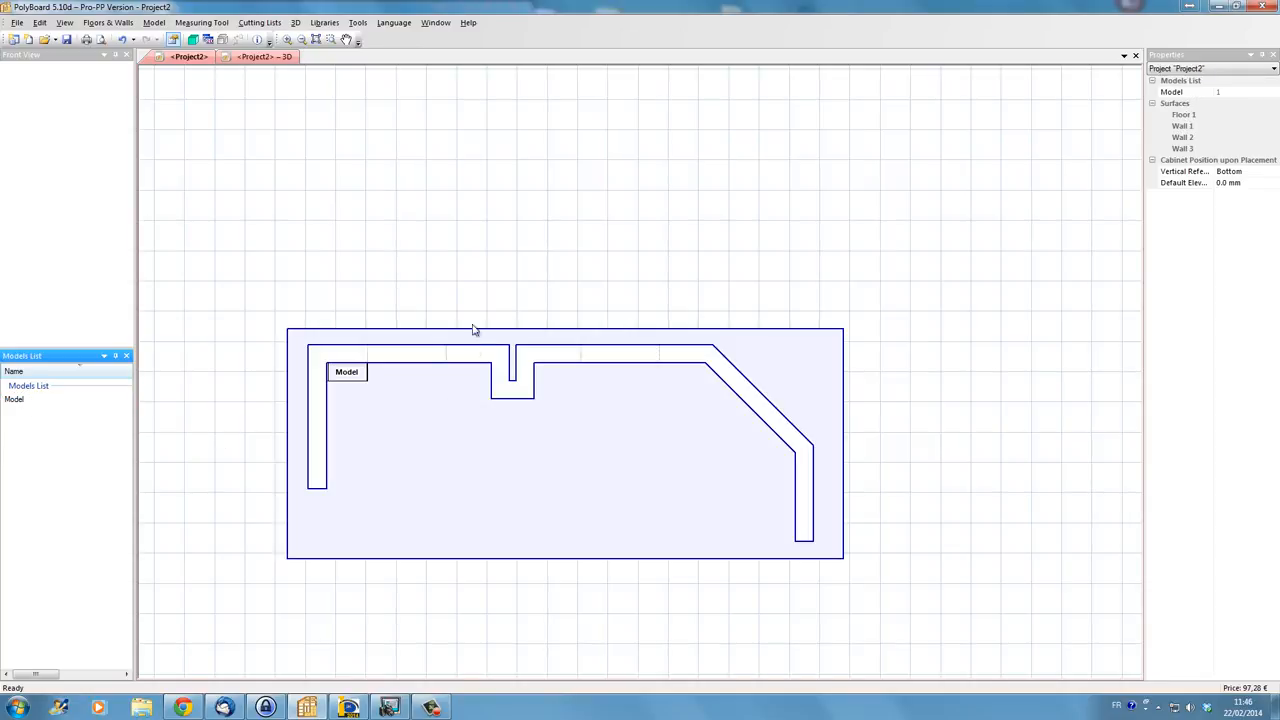
click(17, 401)
key(Delete)
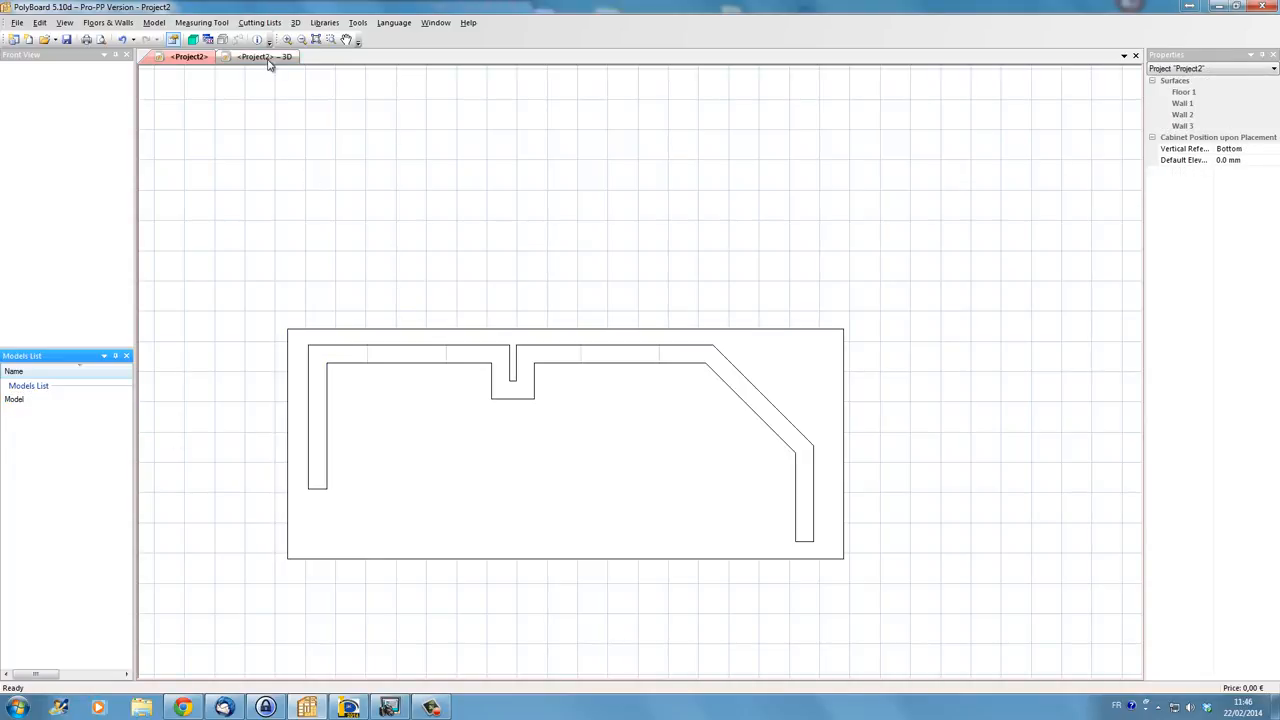
- Inspect the emptied room with its two window openings in the 3D view
click(270, 60)
scroll(459, 391, down, 8)
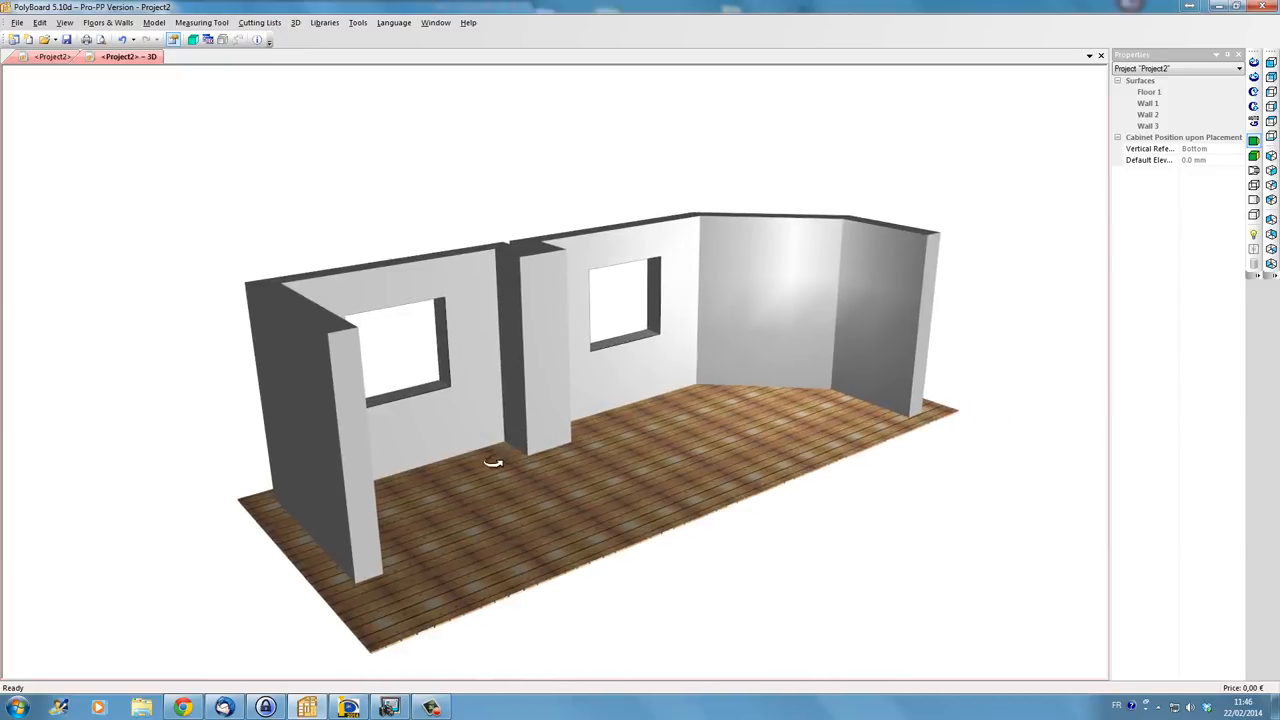
drag(493, 462, 448, 510)
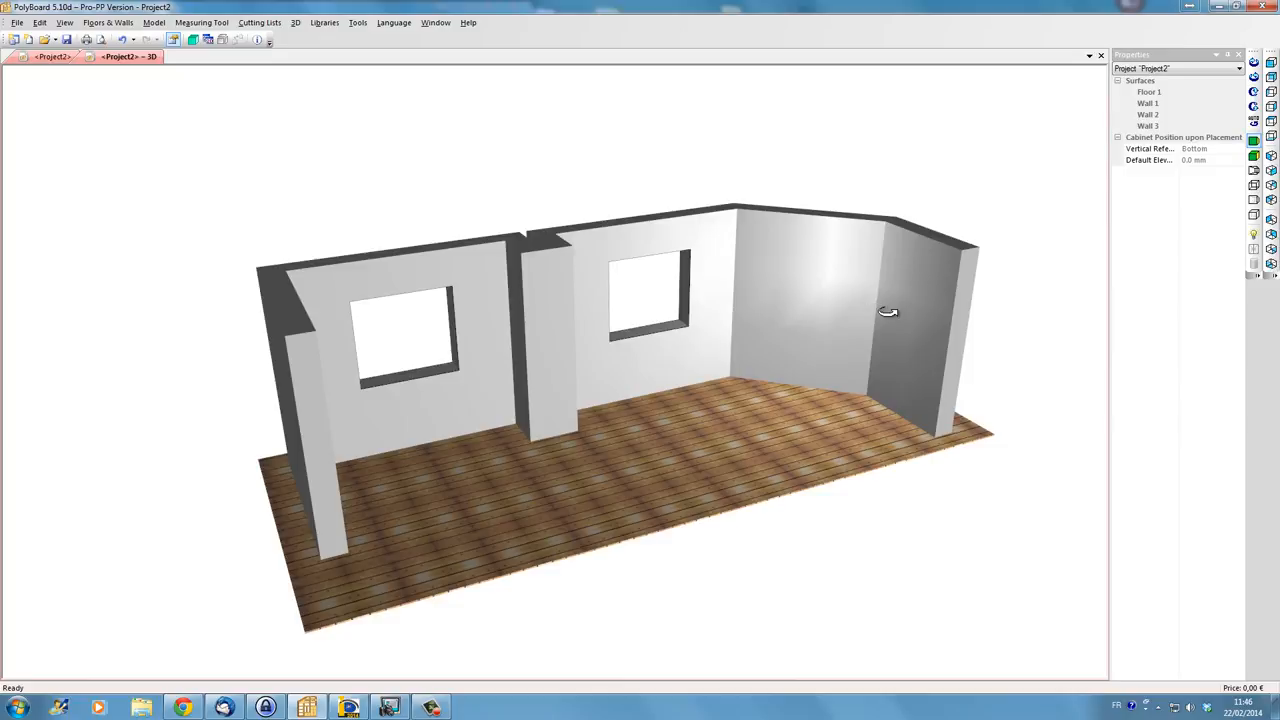